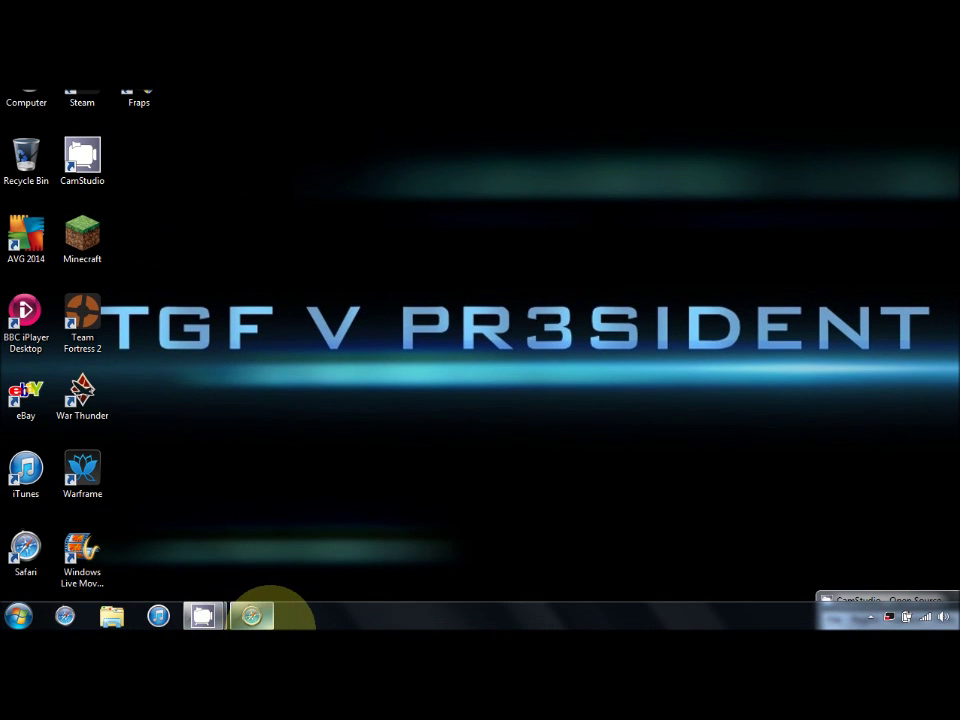
- Restore Safari and go to the site's Download Page with the Xvid Codec post
mouse_move(262, 617)
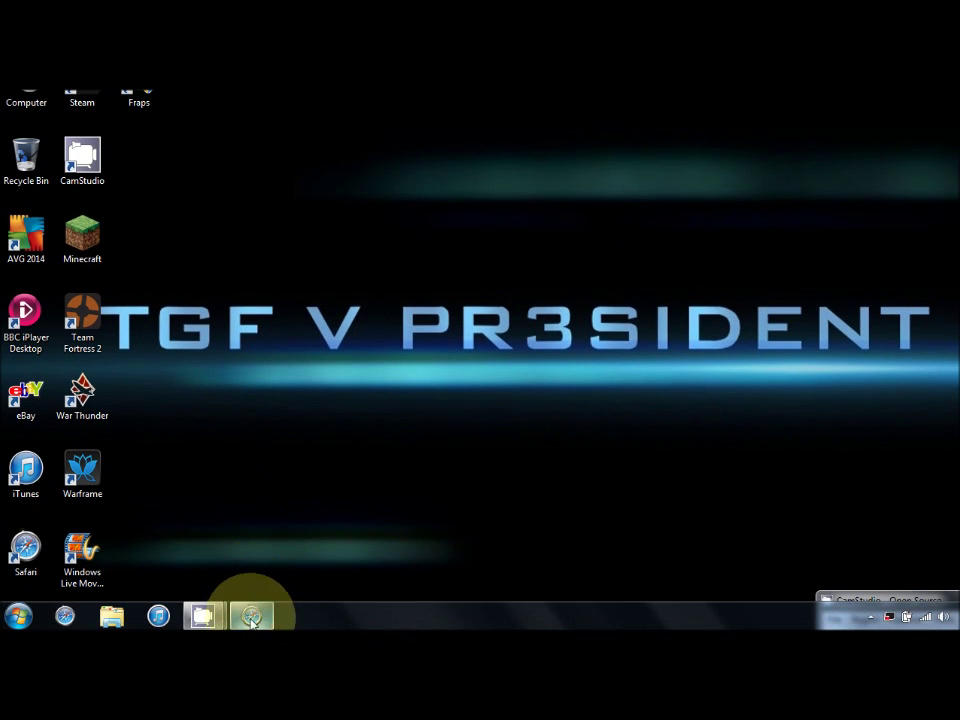
left_click(252, 617)
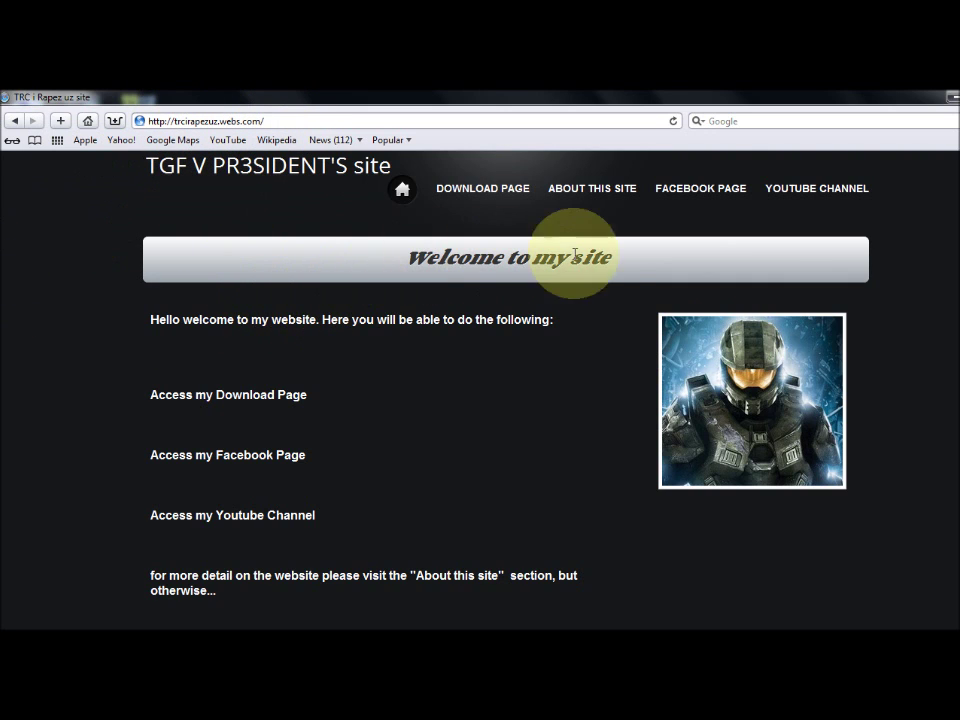
scroll(80, 330, "down", 3)
scroll(90, 340, "up", 3)
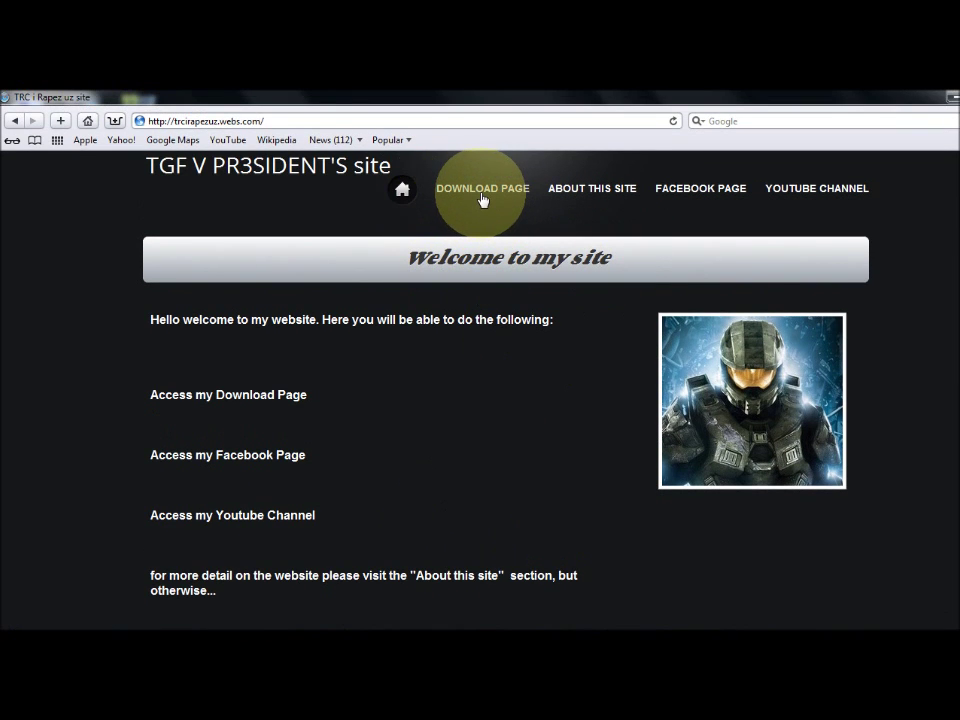
left_click(481, 199)
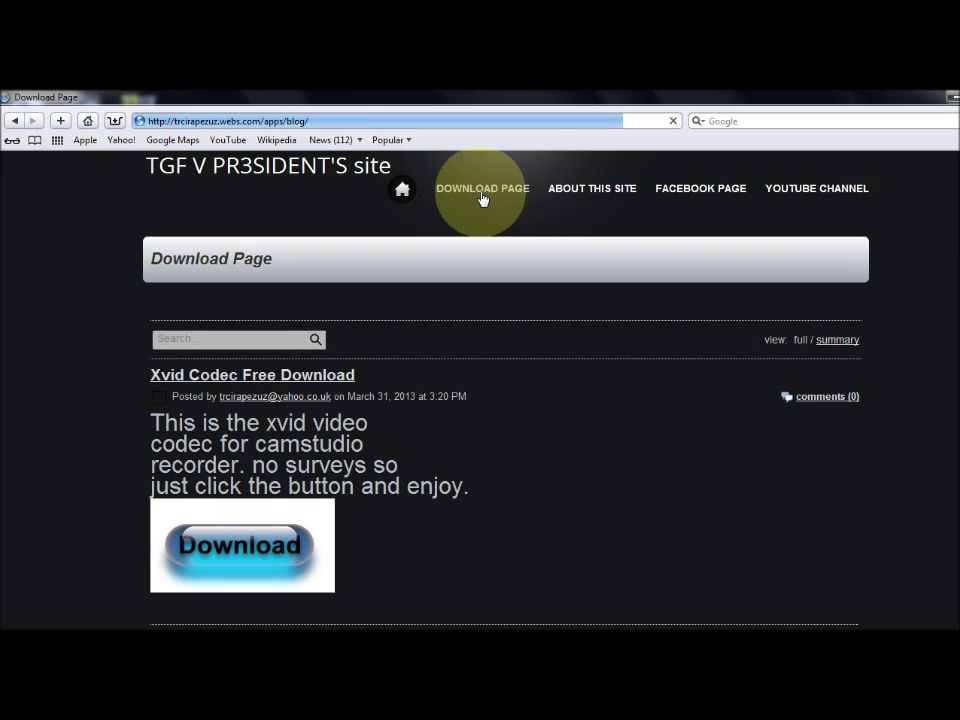
- Scroll down past the Xvid post to the 'Fraps 3.4.7 Registered Free Download' post
scroll(250, 295, "down", 5)
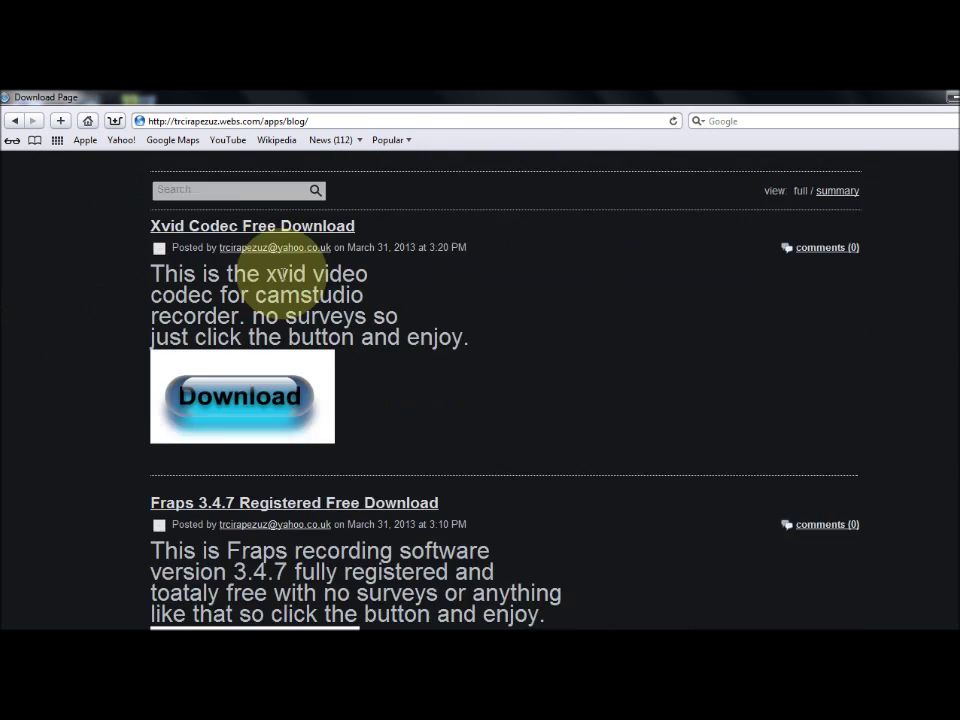
scroll(310, 274, "up", 5)
scroll(318, 272, "down", 5)
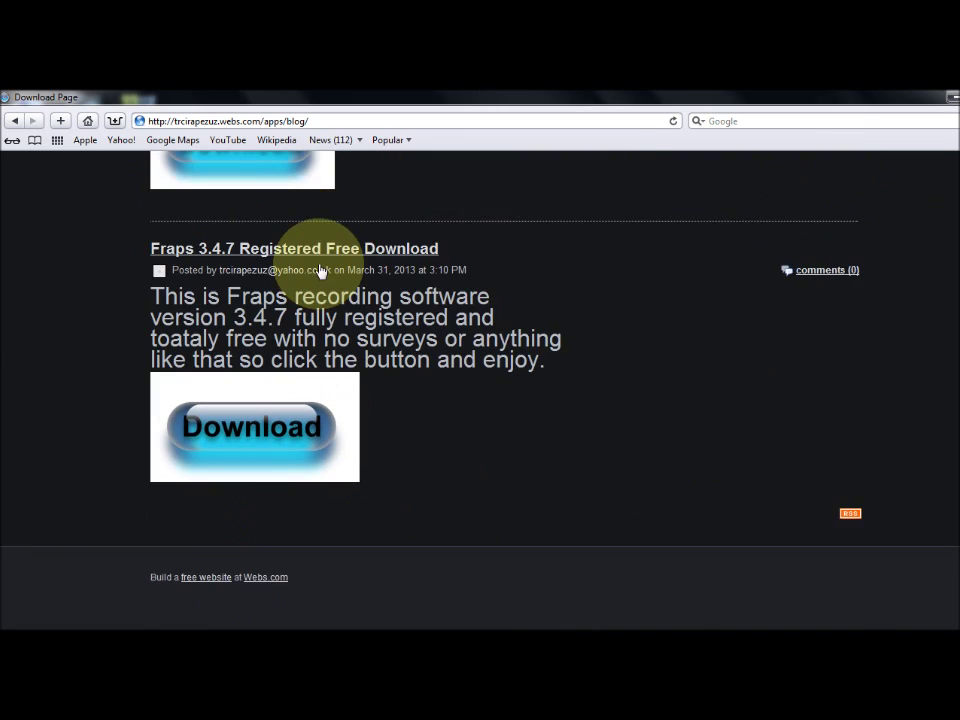
scroll(414, 270, "up", 5)
scroll(381, 208, "down", 4)
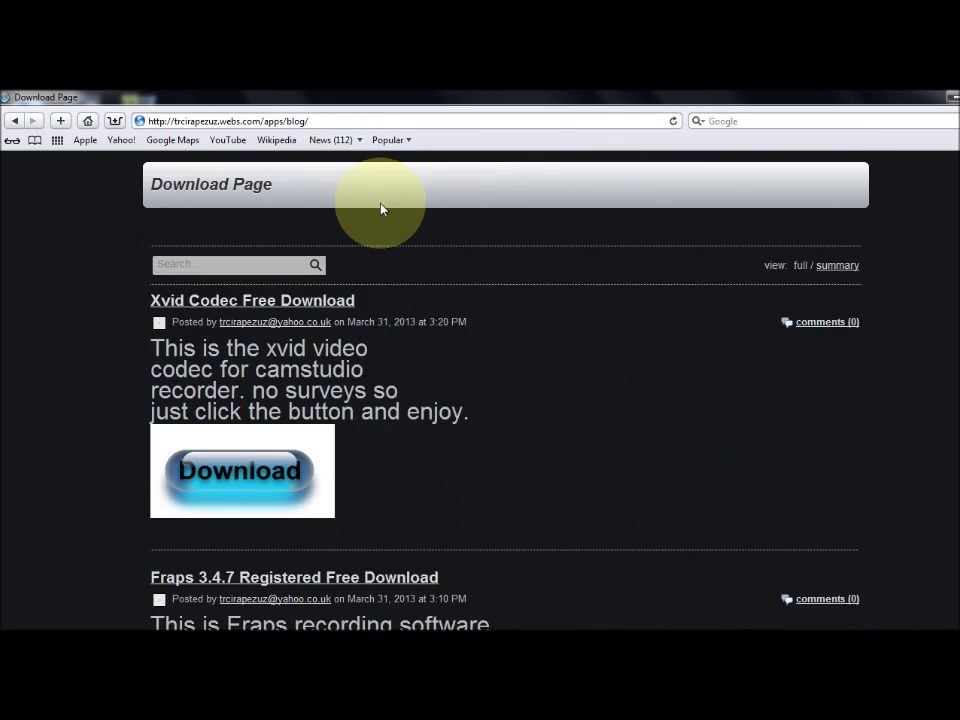
scroll(384, 218, "up", 5)
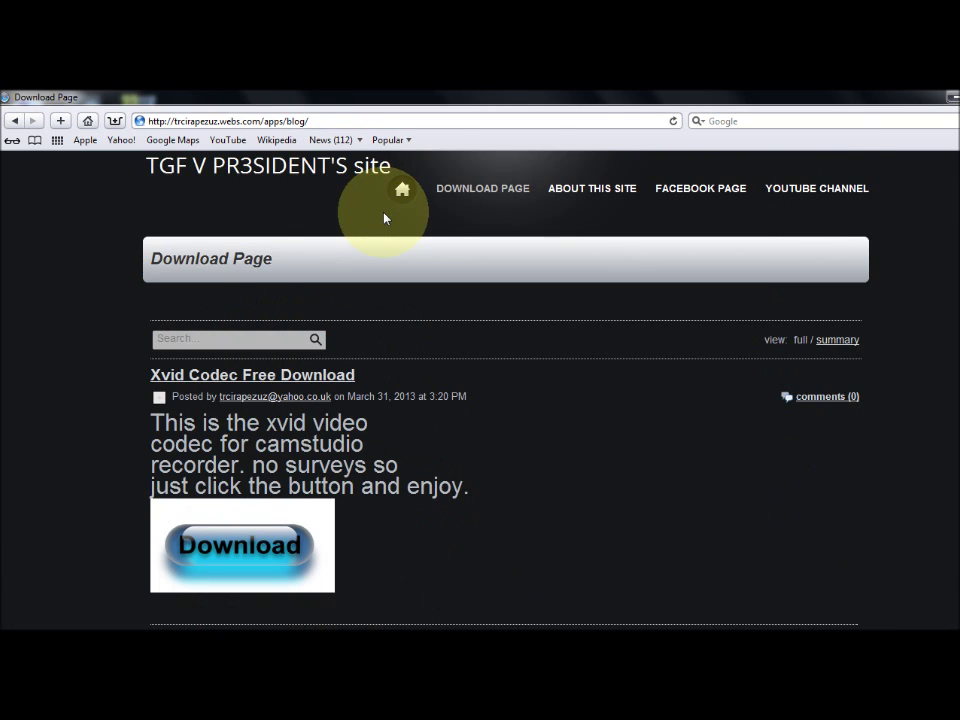
scroll(374, 210, "down", 1)
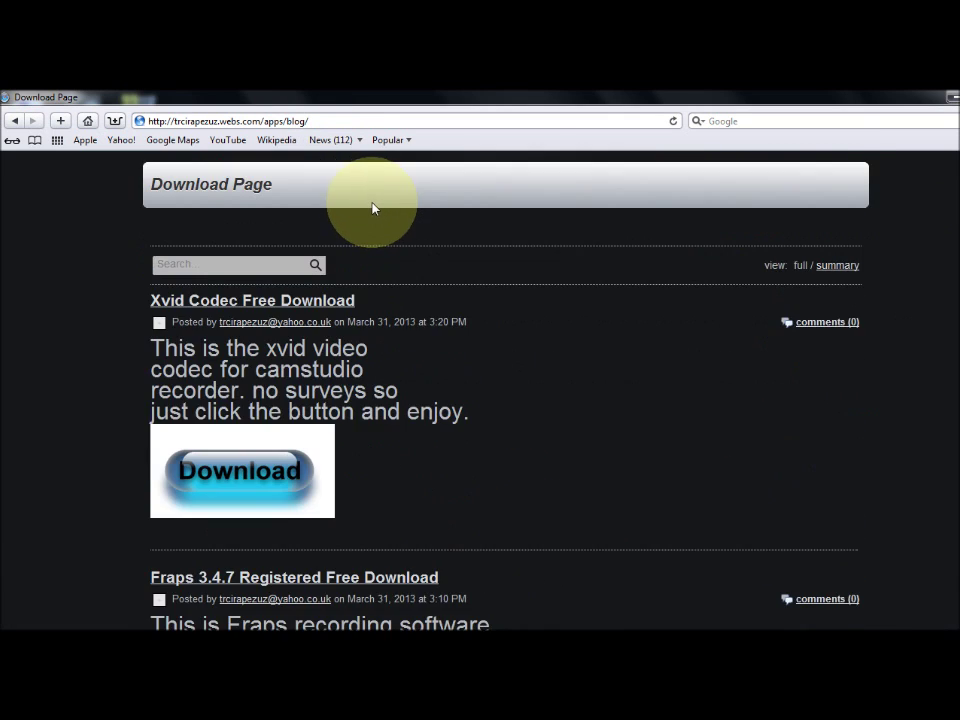
scroll(370, 206, "down", 3)
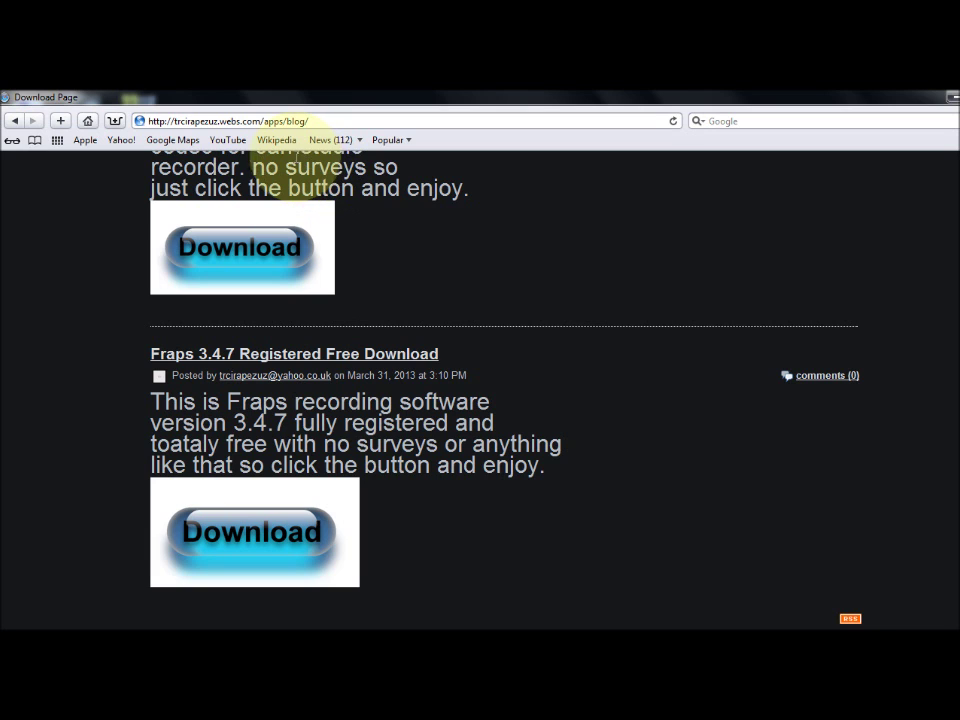
scroll(666, 317, "up", 3)
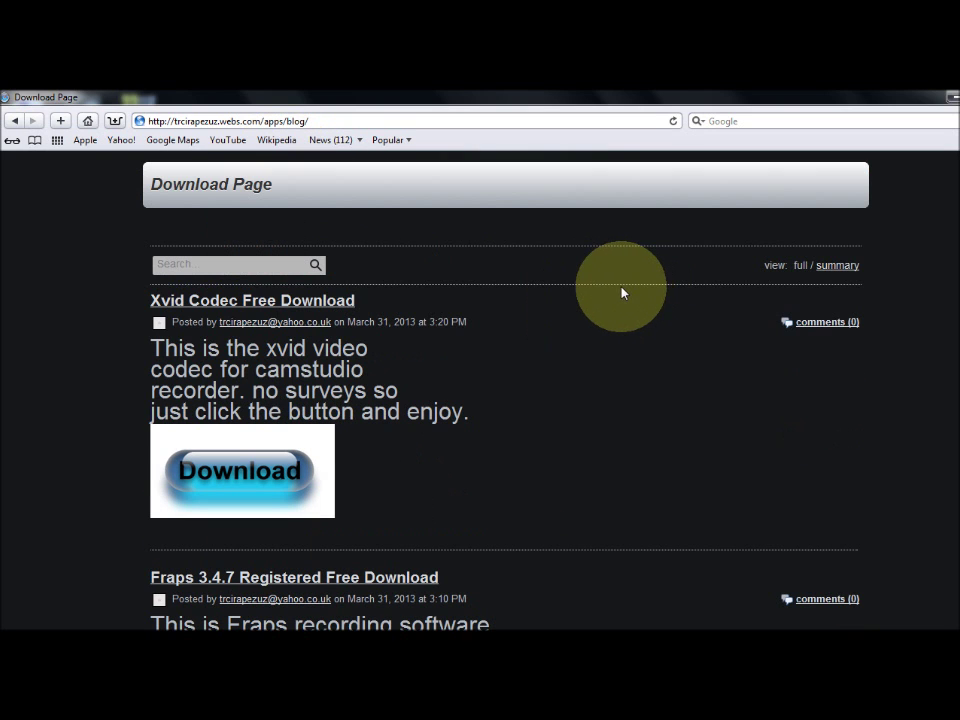
scroll(551, 270, "down", 5)
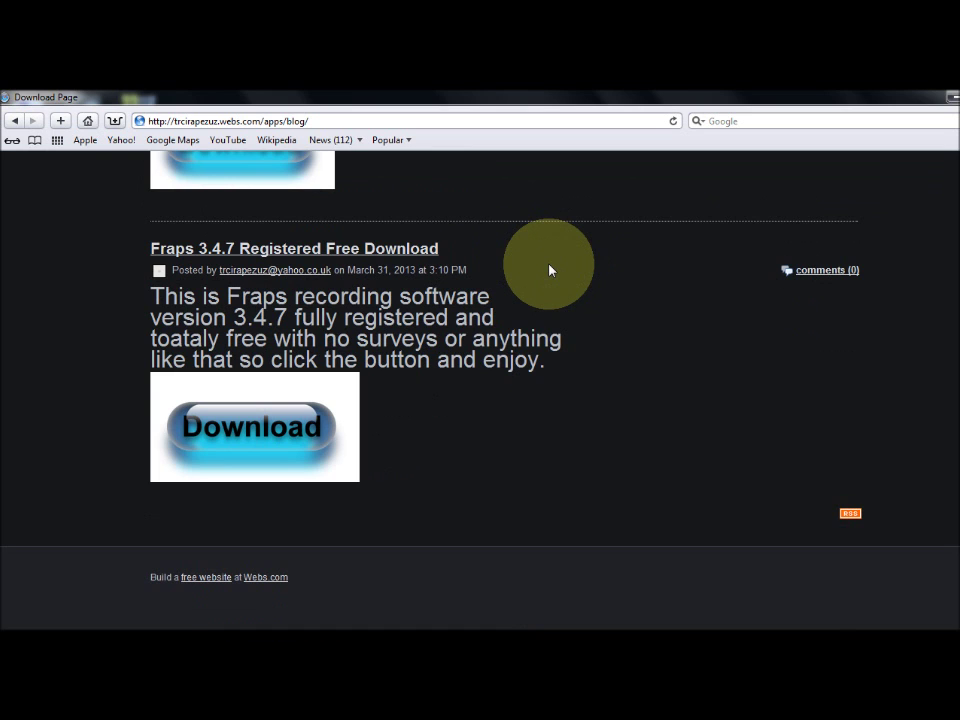
scroll(549, 270, "up", 3)
scroll(547, 268, "down", 3)
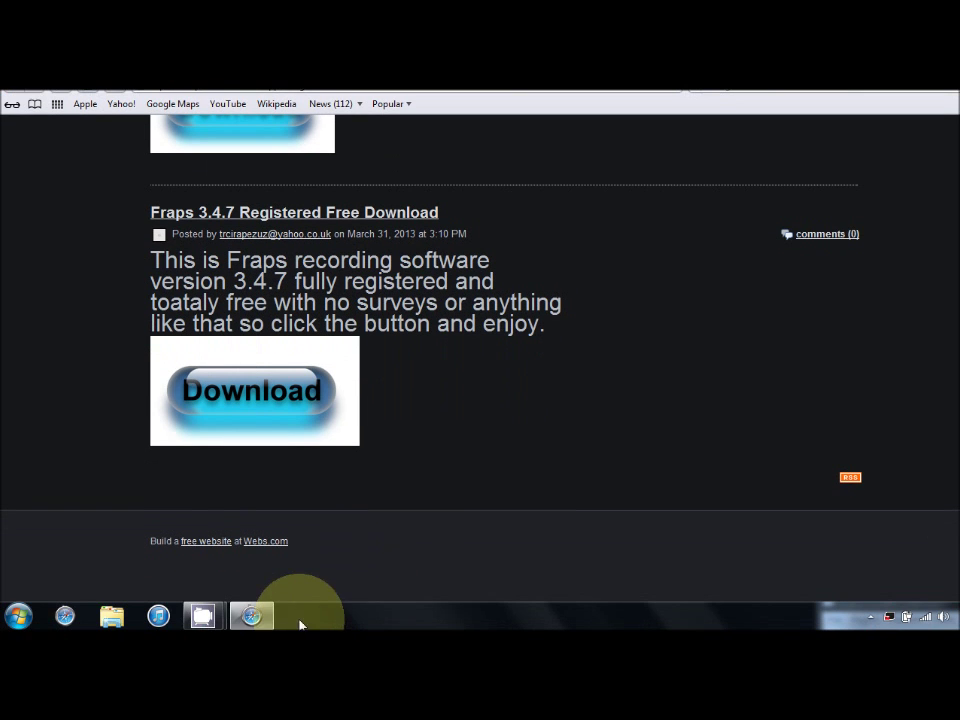
- Follow the Fraps post's Download link and start the 2.49 MB fraps 3.4.7 registered.zip download on MediaFire
left_click(228, 393)
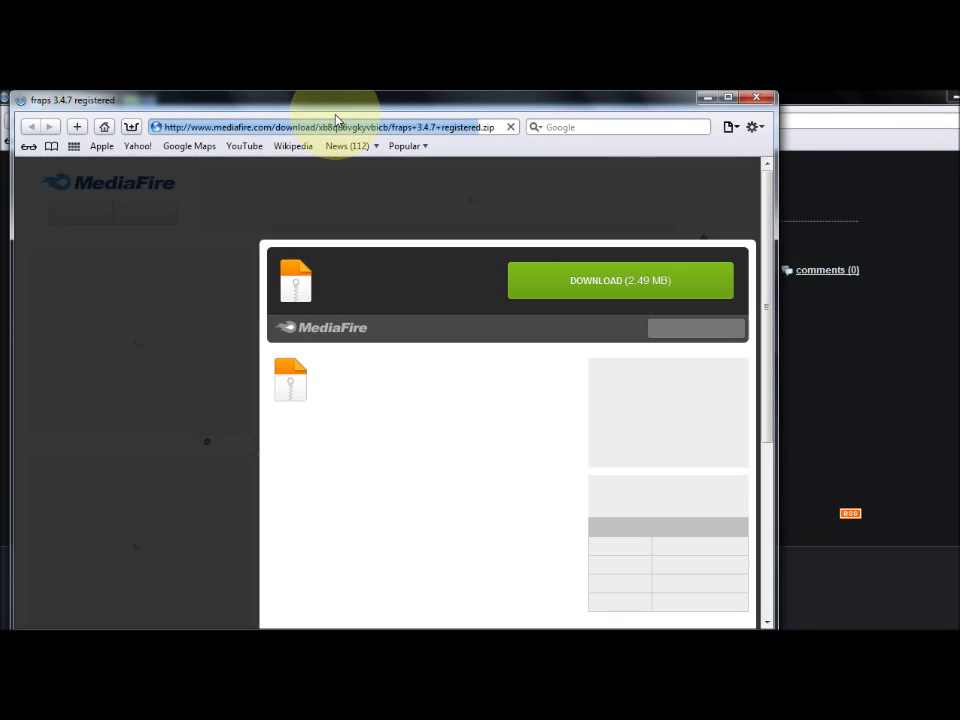
left_click_drag(335, 113, 420, 130)
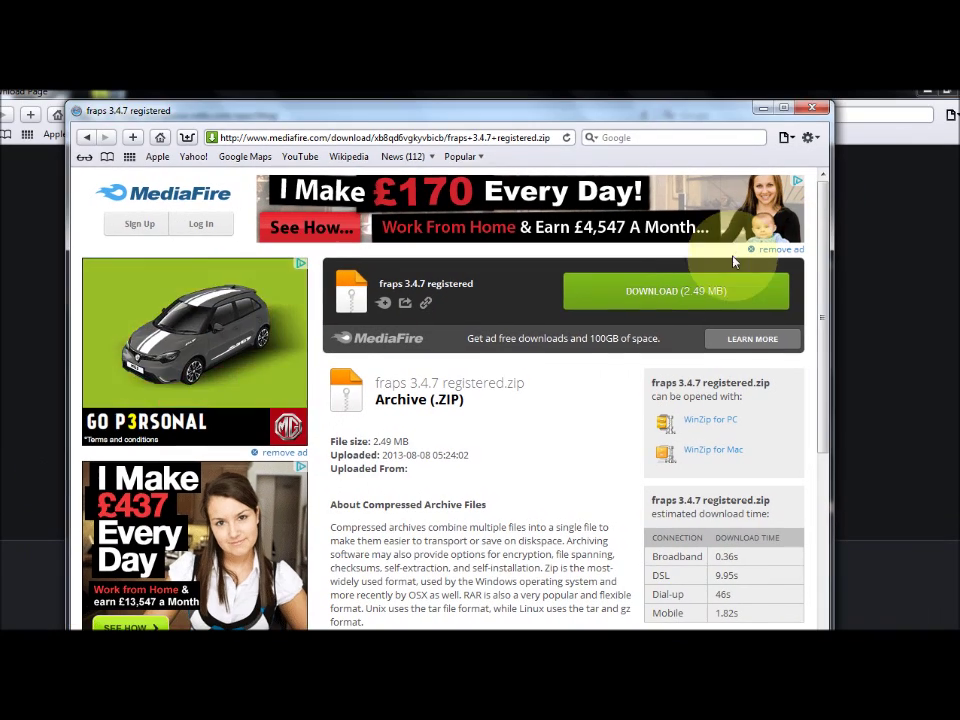
left_click(604, 290)
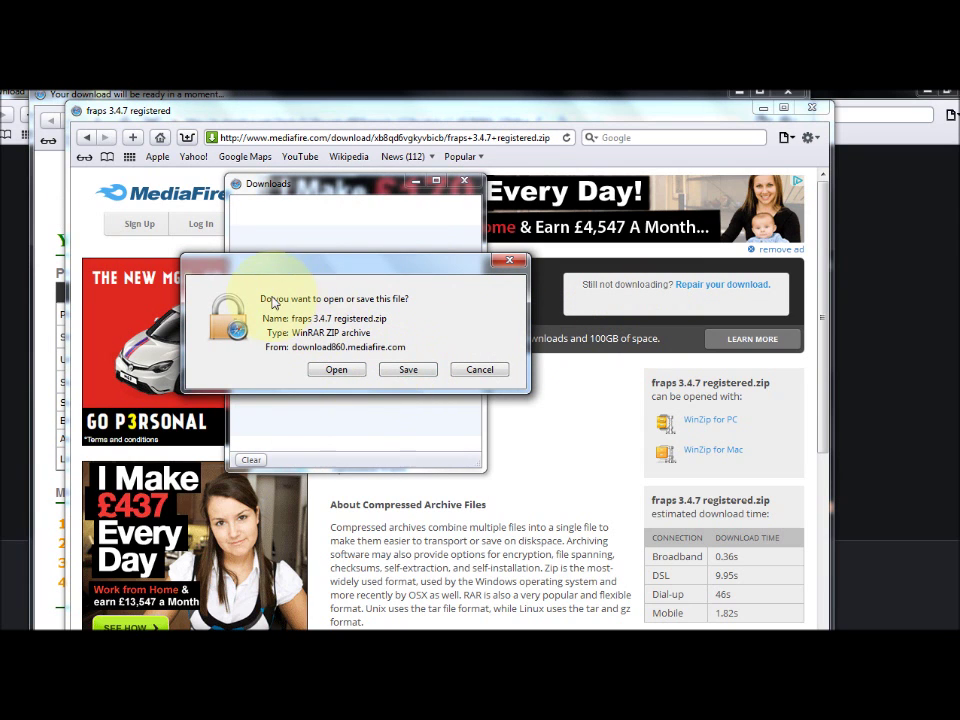
- Save fraps 3.4.7 registered.zip and open the finished download in WinRAR
left_click(404, 372)
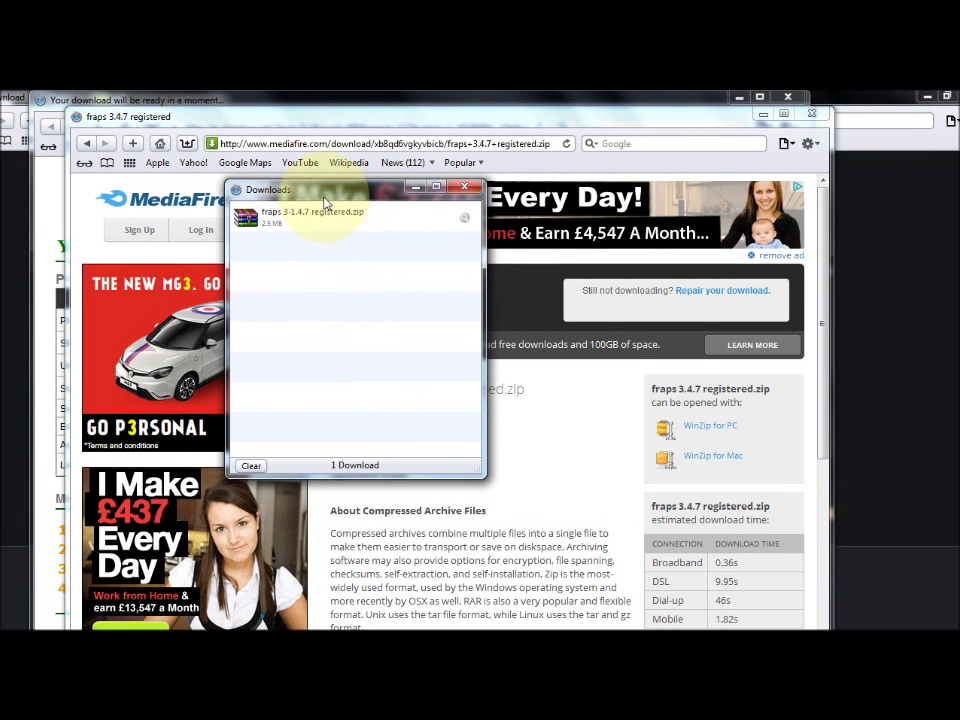
left_click_drag(325, 203, 447, 291)
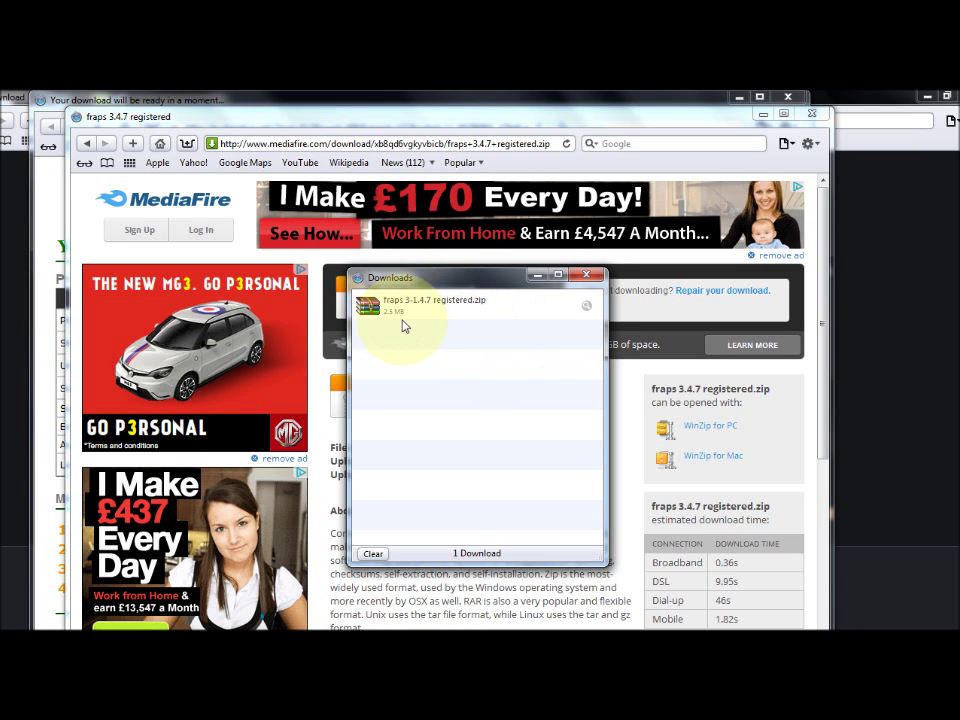
double_click(410, 305)
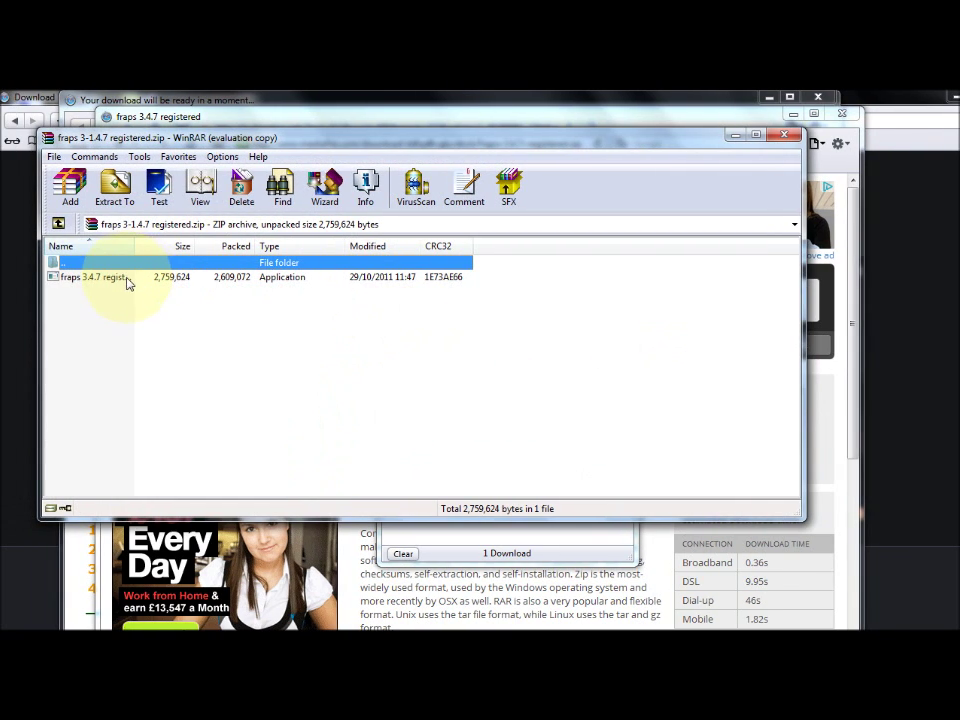
- Run the Fraps application from the archive, then cancel the installer at its licence agreement
left_click_drag(177, 141, 243, 209)
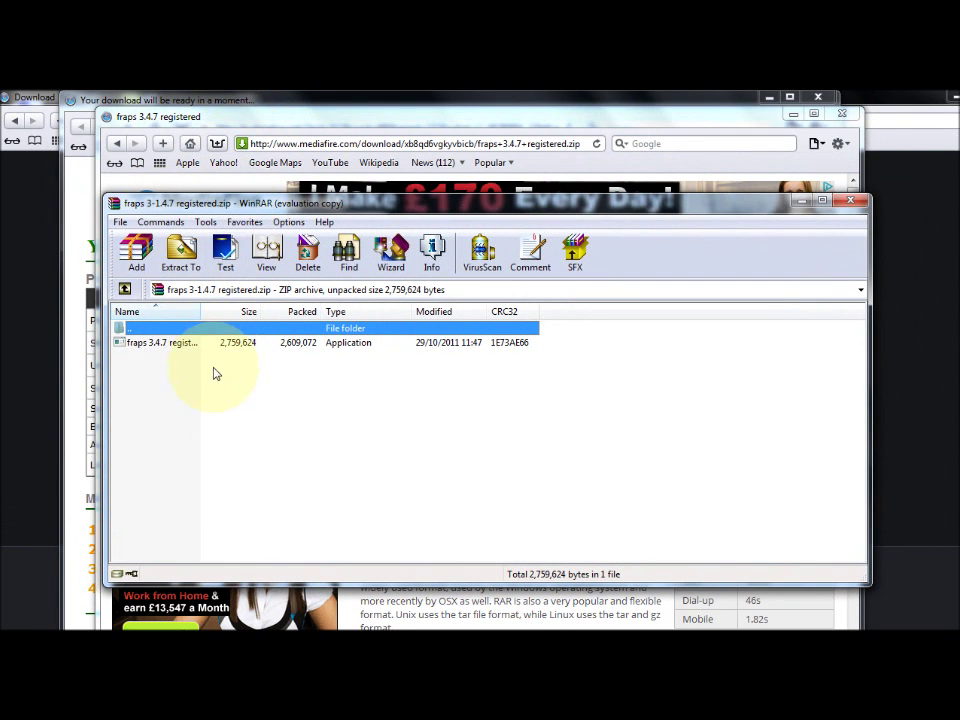
left_click(179, 347)
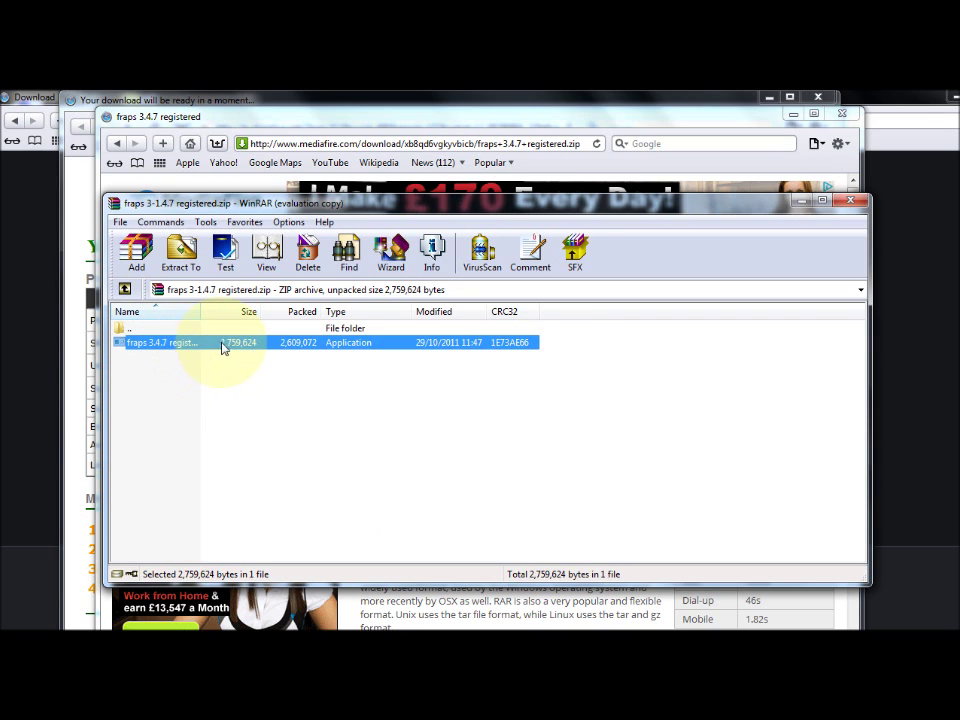
left_click(3, 96)
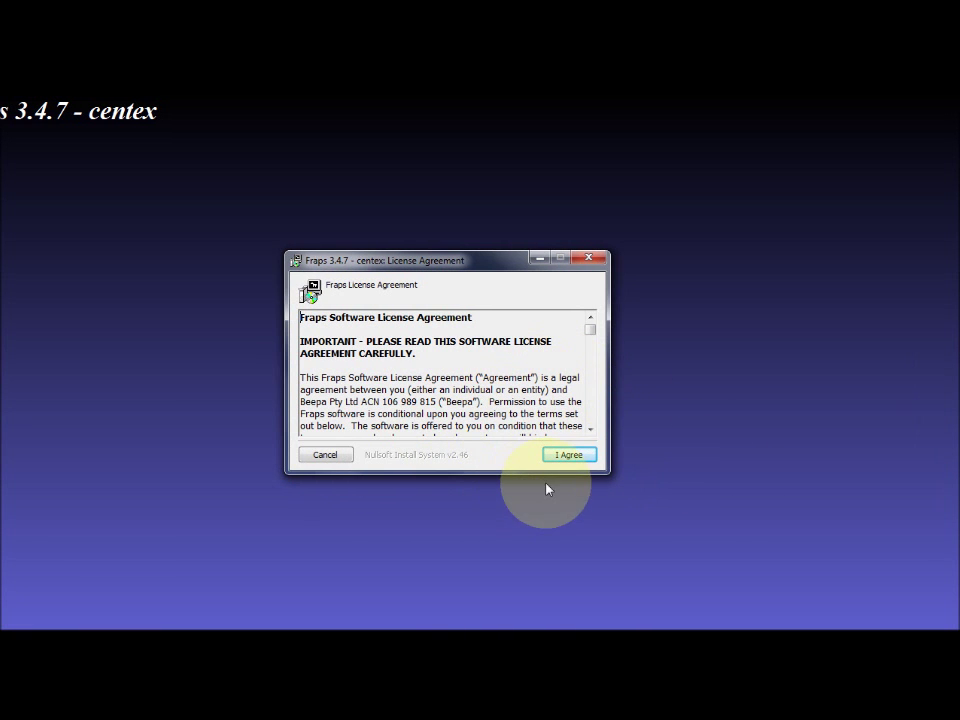
left_click(323, 455)
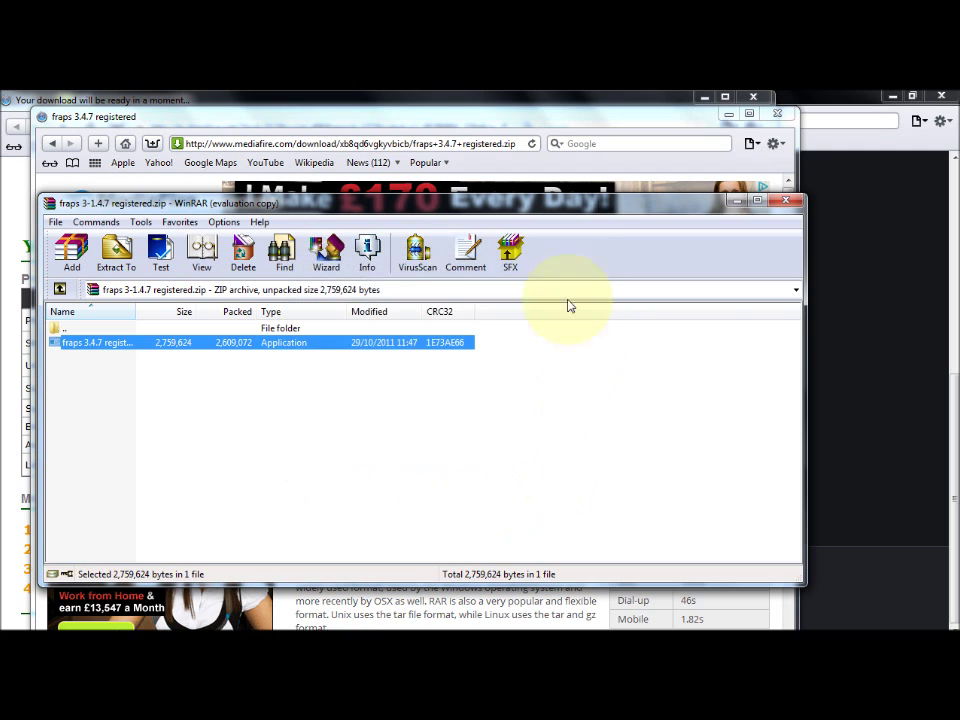
- Close the WinRAR archive, the downloads list, and the MediaFire and iLivid download pages
left_click(786, 201)
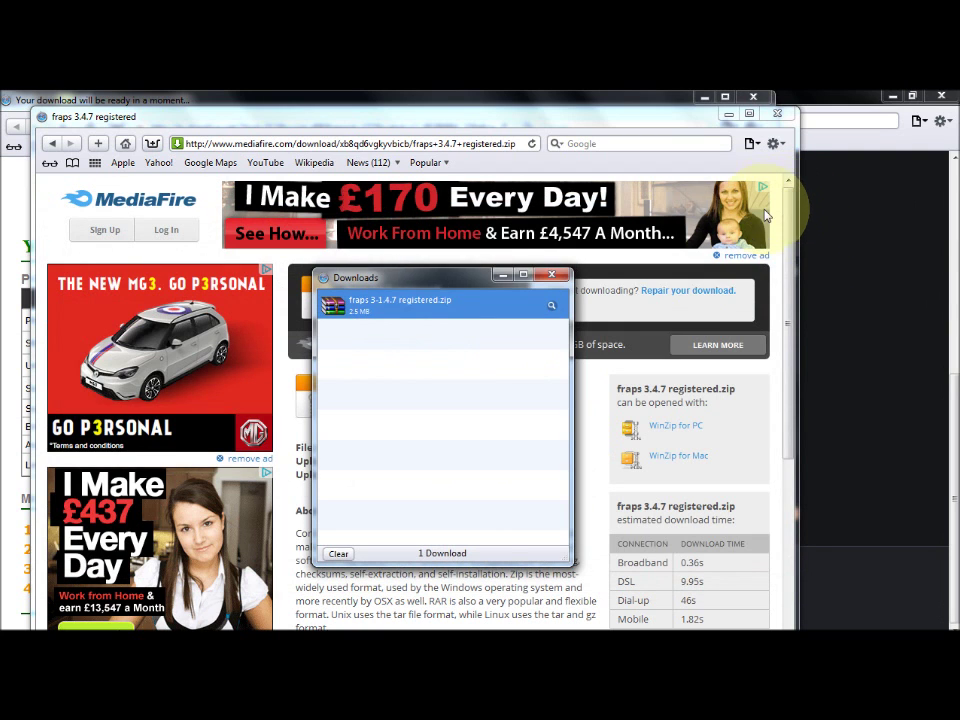
left_click(551, 274)
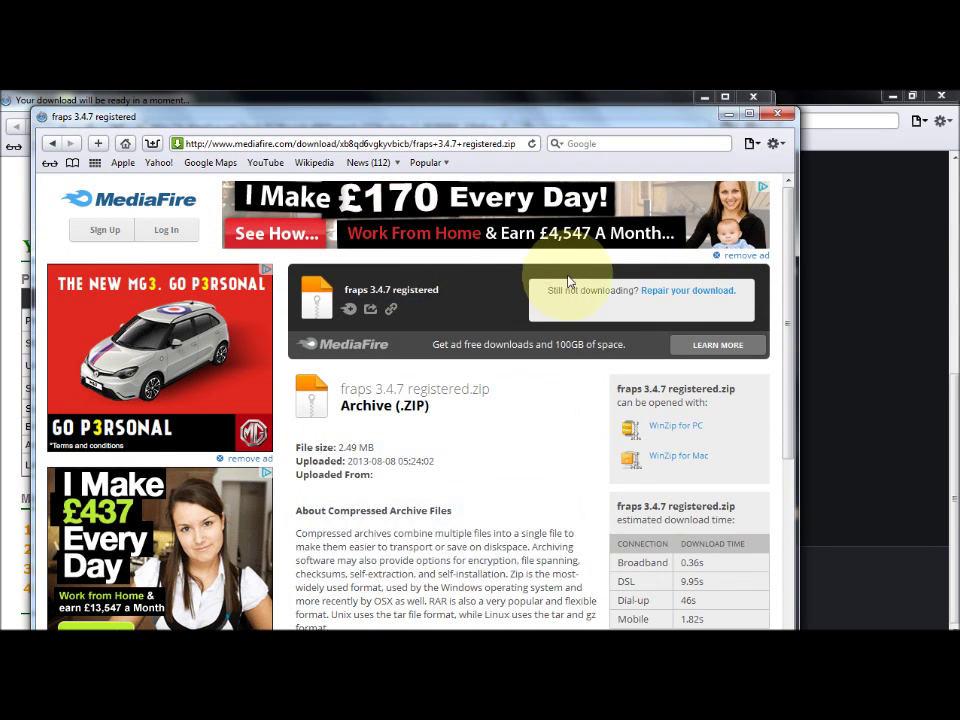
left_click(780, 114)
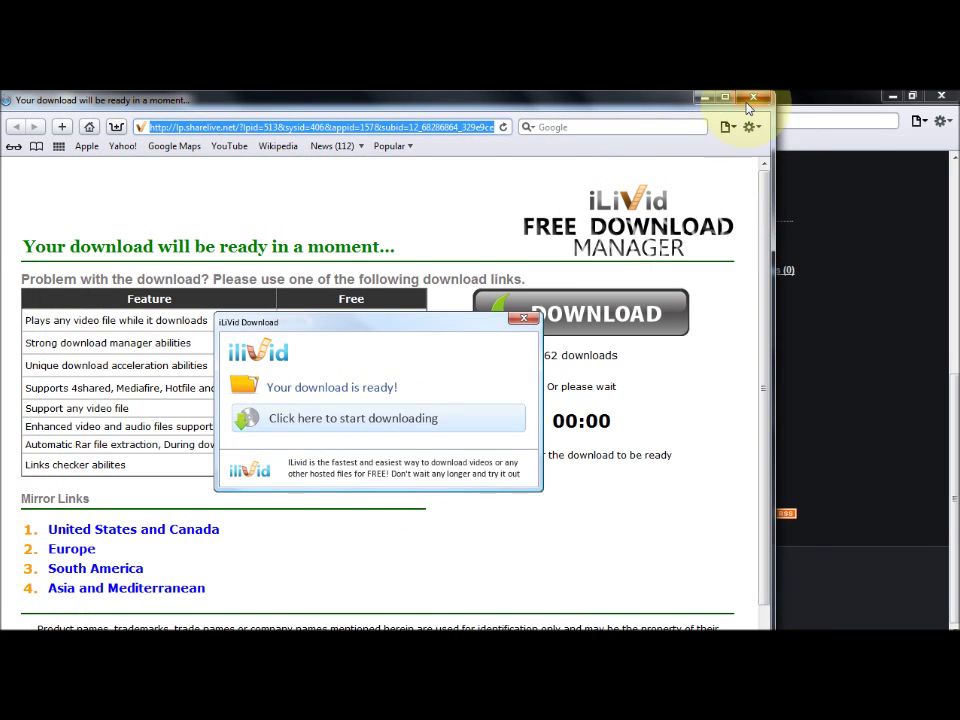
left_click(748, 104)
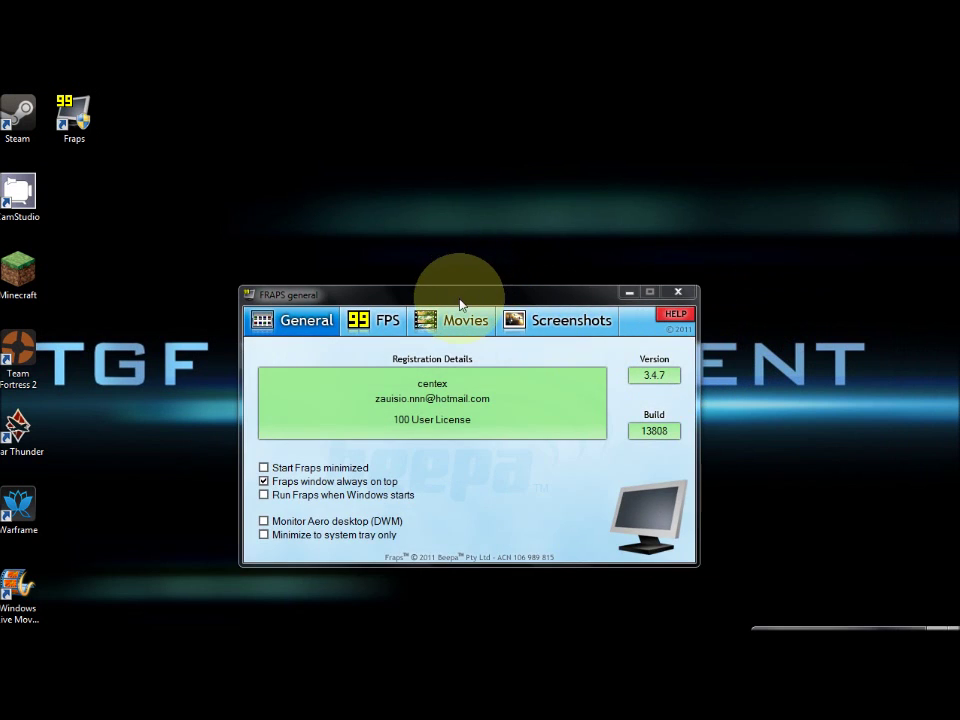
- Turn off 'Fraps window always on top' and bring up the FPS tab with the F11/F12 hotkeys
left_click_drag(460, 298, 495, 231)
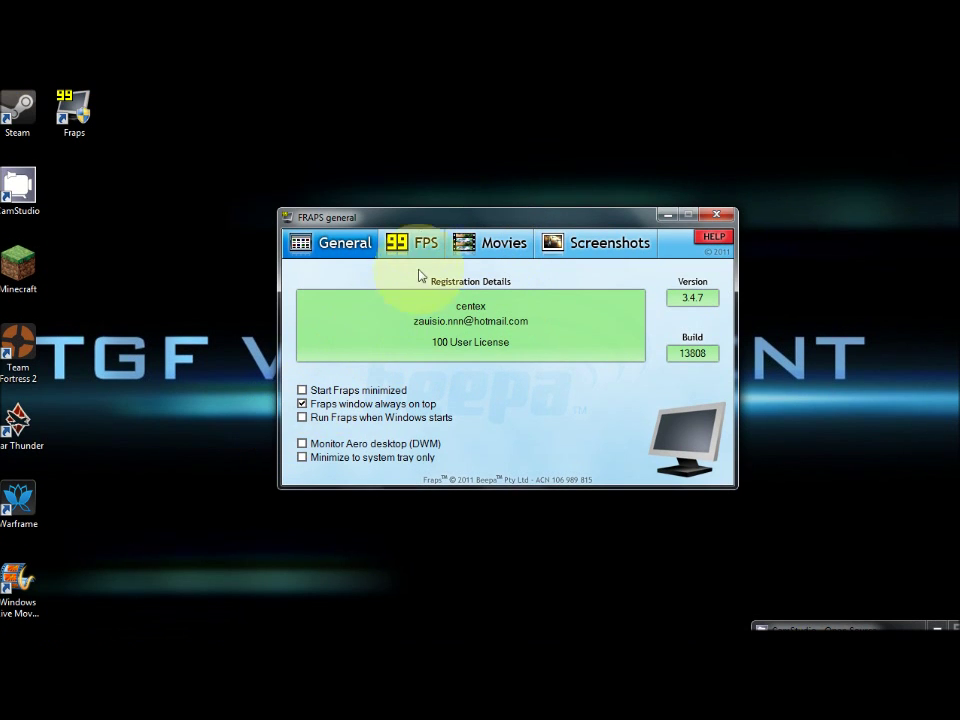
left_click_drag(400, 218, 393, 171)
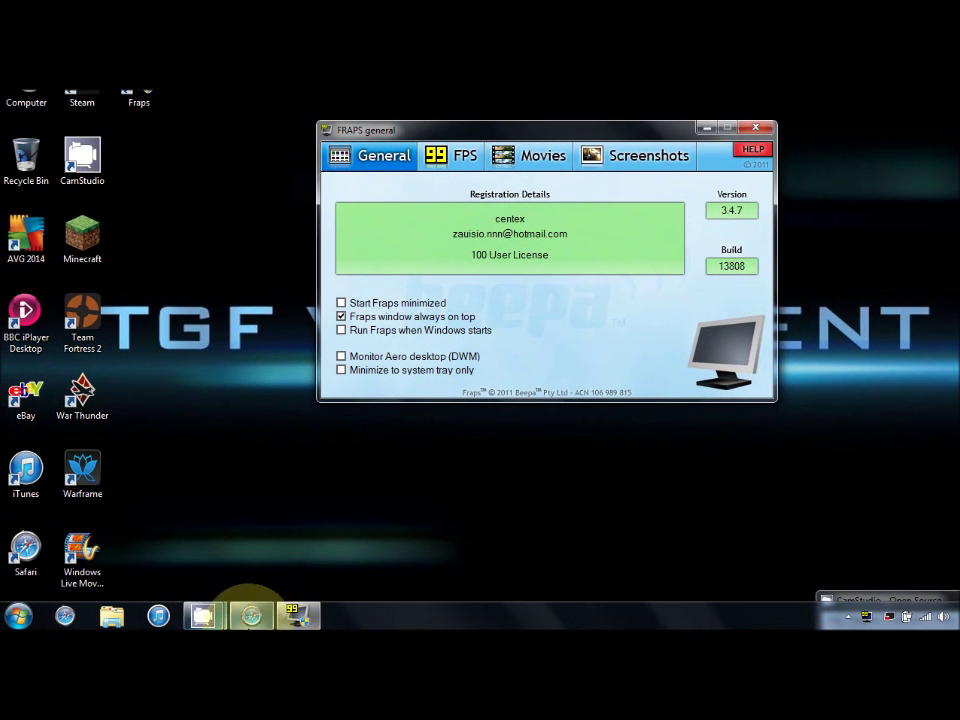
left_click(188, 651)
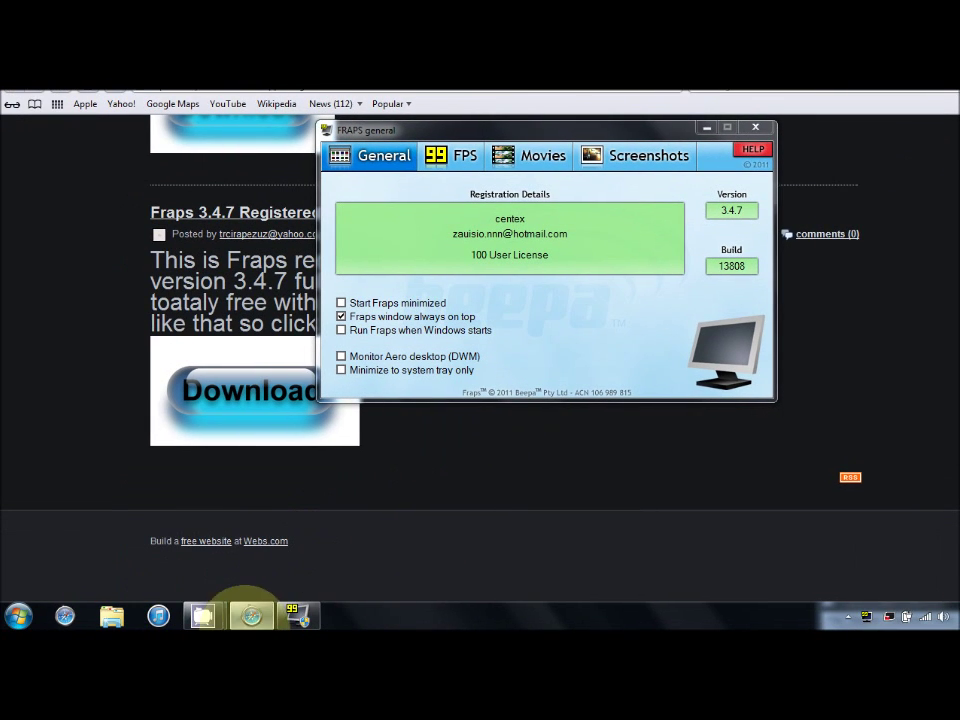
left_click(252, 616)
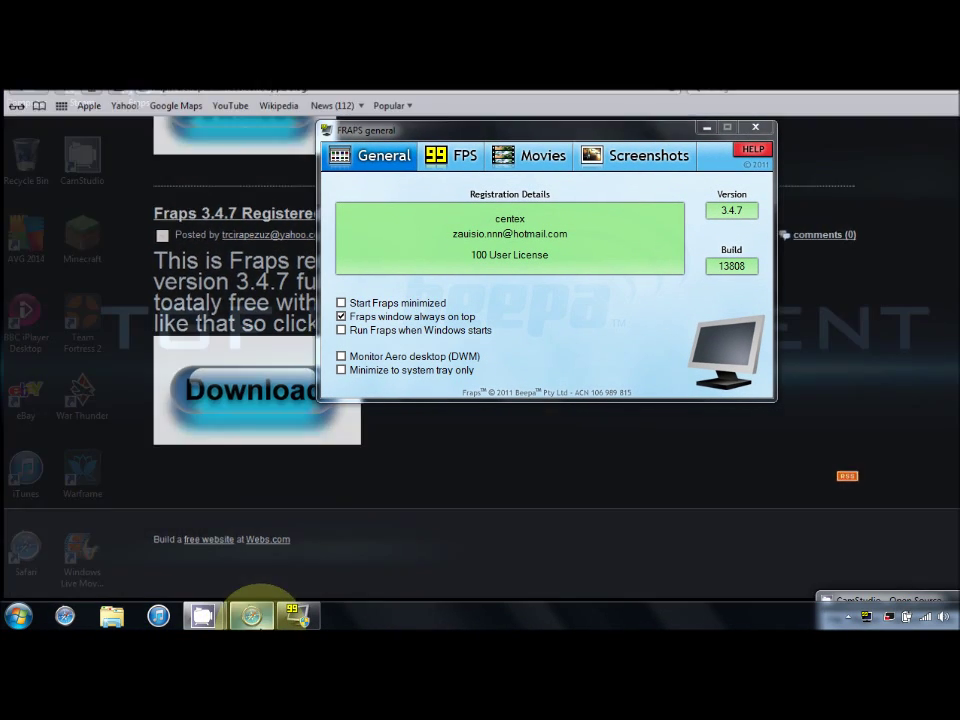
left_click(344, 318)
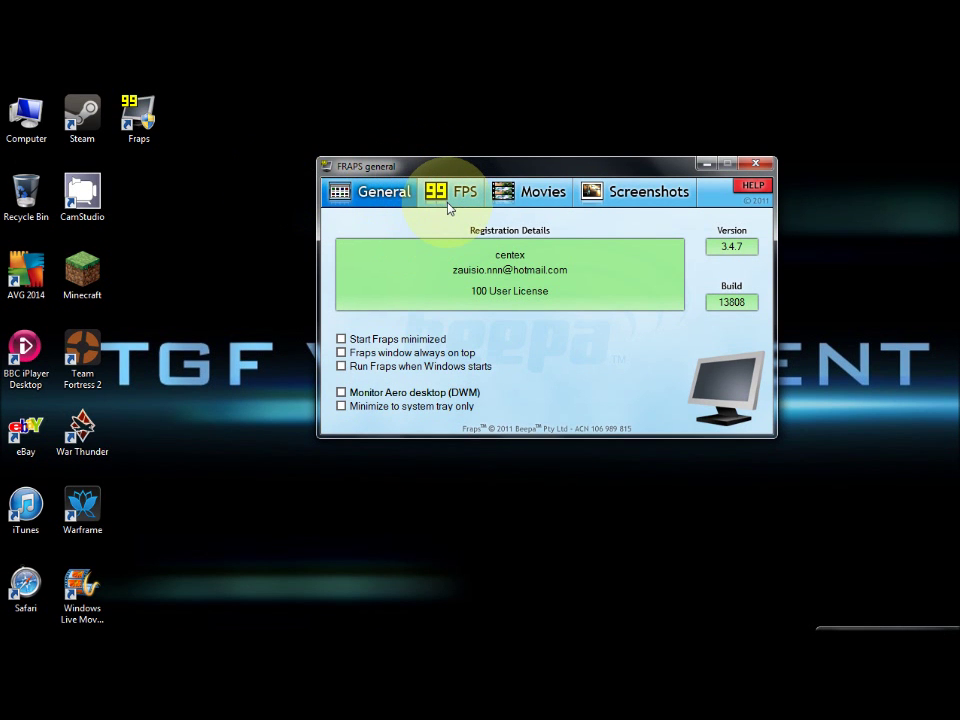
left_click_drag(452, 172, 407, 237)
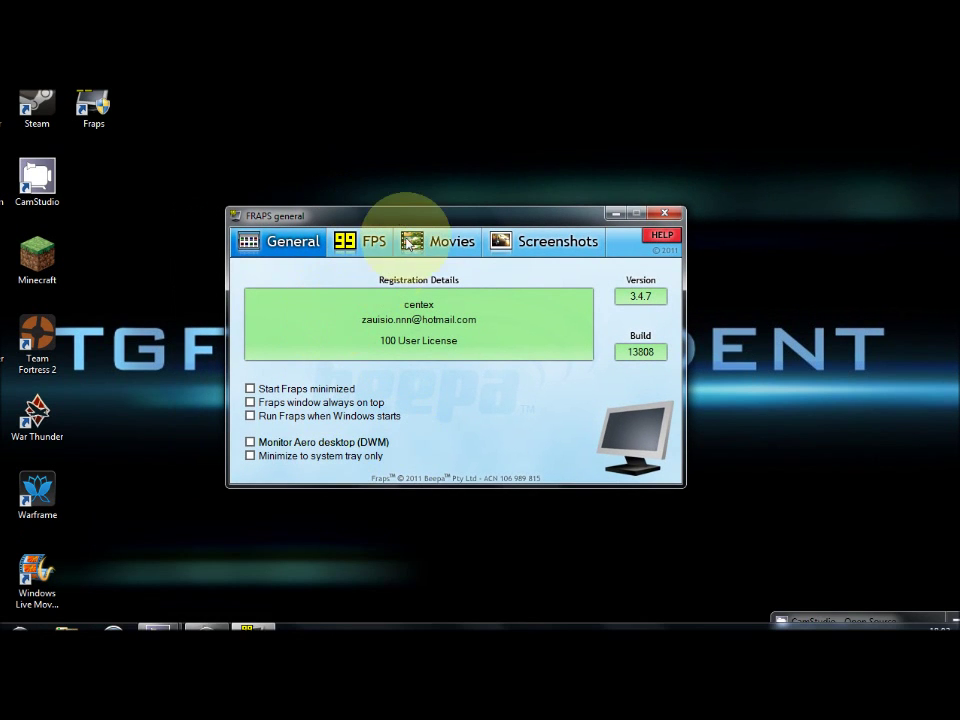
left_click(362, 256)
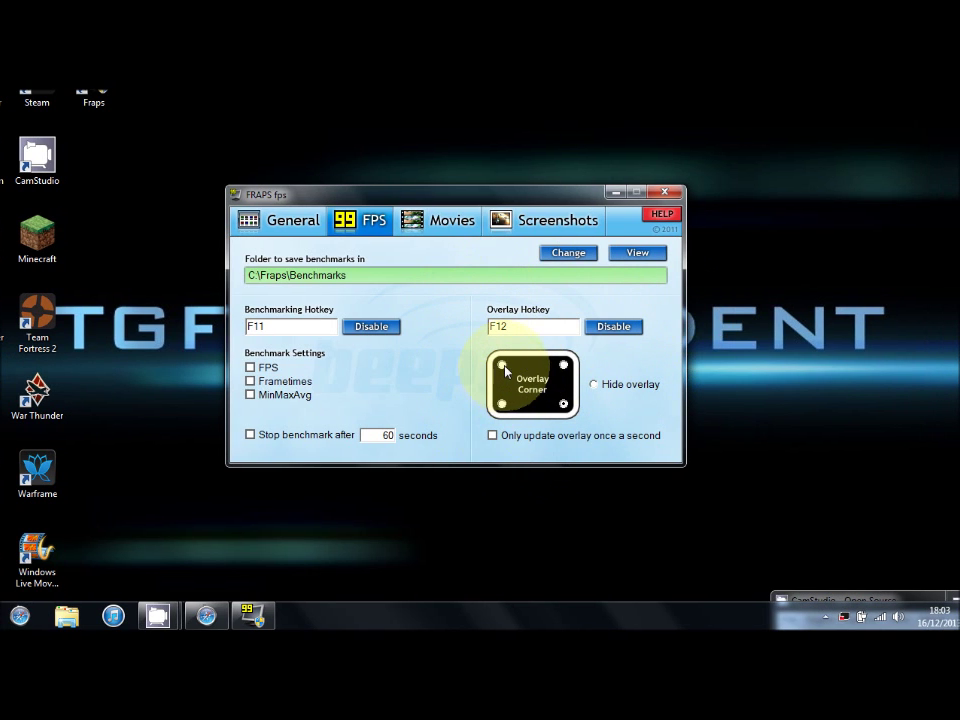
- Place the frame-rate overlay in the top-left corner on the FPS tab
left_click(503, 366)
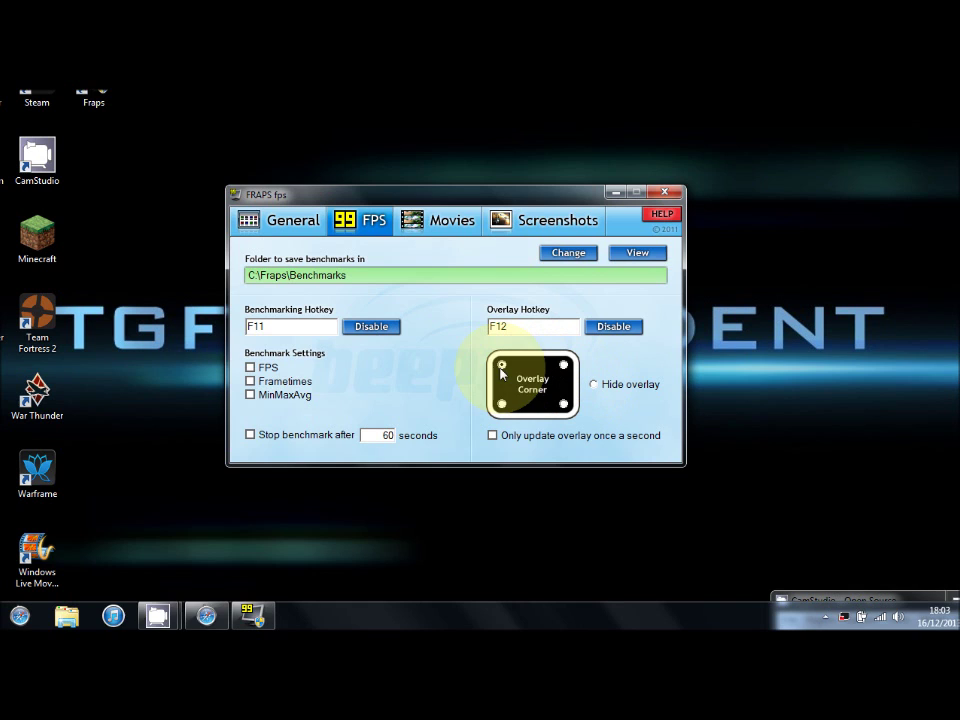
left_click(210, 618)
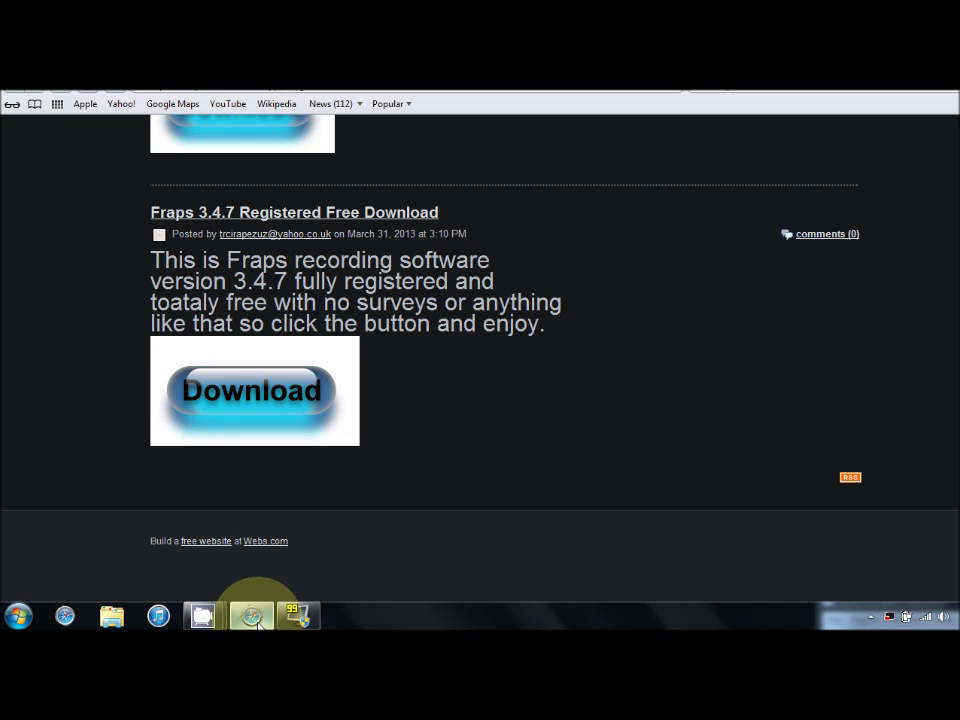
scroll(298, 493, "up", 4)
scroll(300, 484, "down", 4)
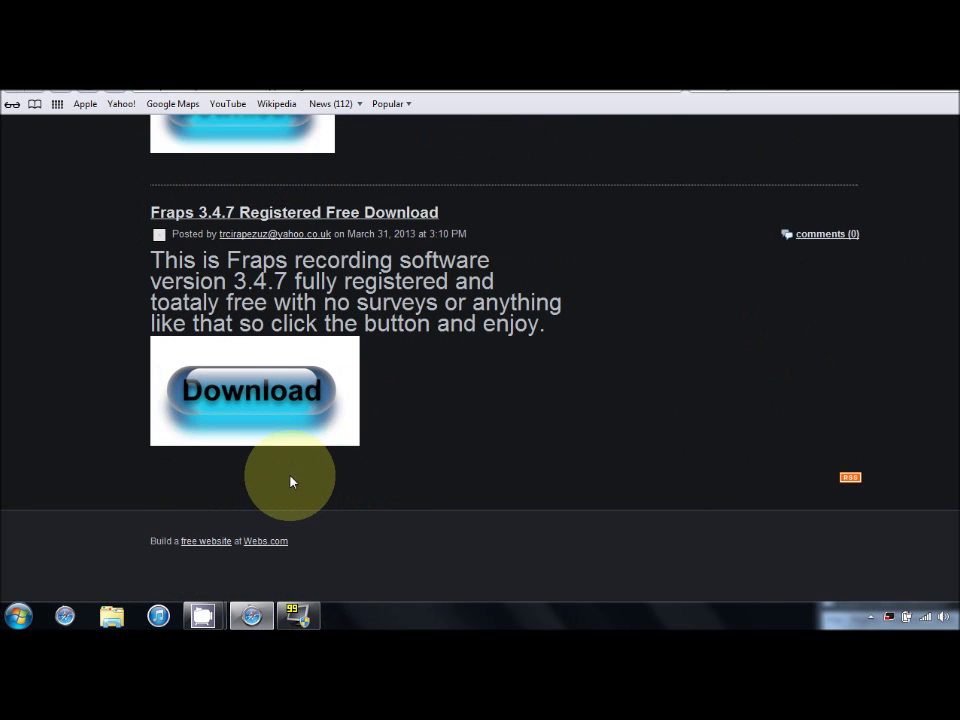
left_click(251, 616)
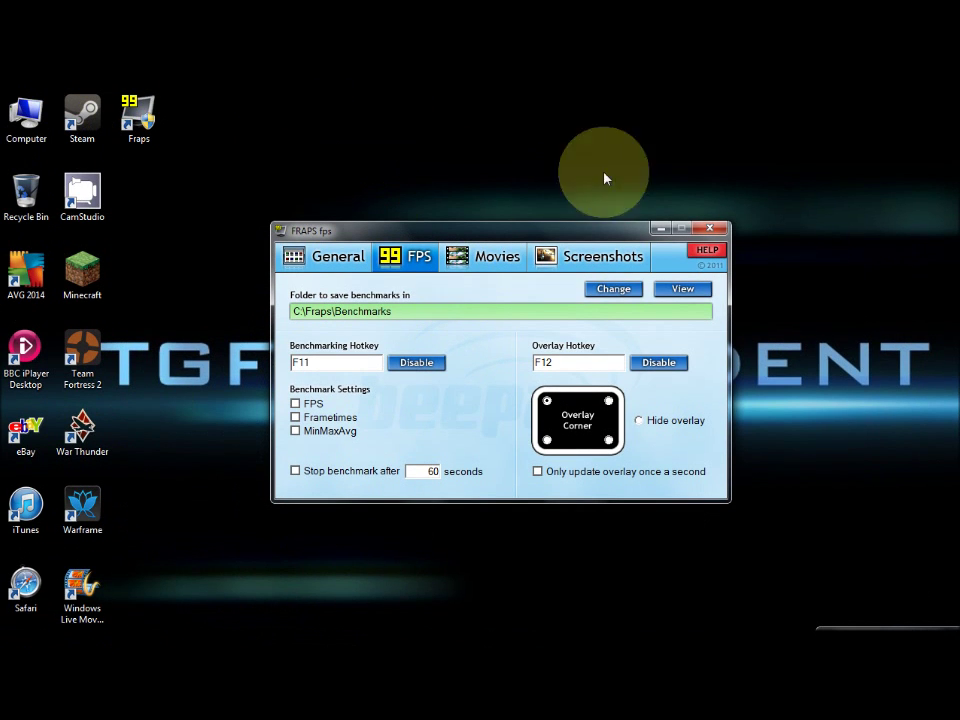
left_click_drag(493, 231, 514, 222)
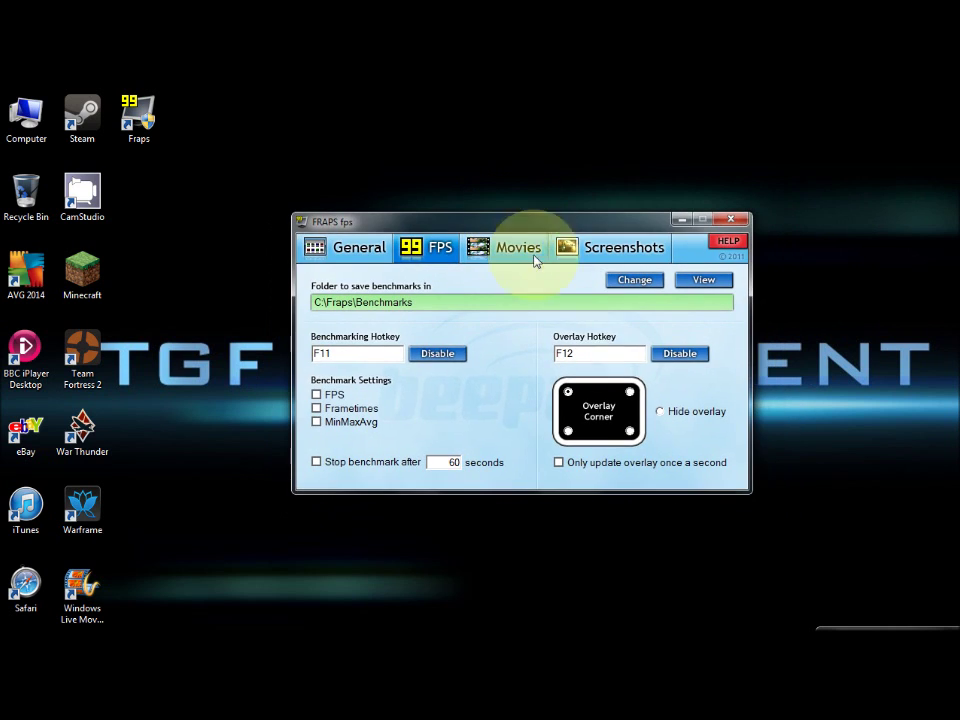
- Switch the frame-rate overlay setting to Hide overlay
left_click(660, 414)
left_click(567, 393)
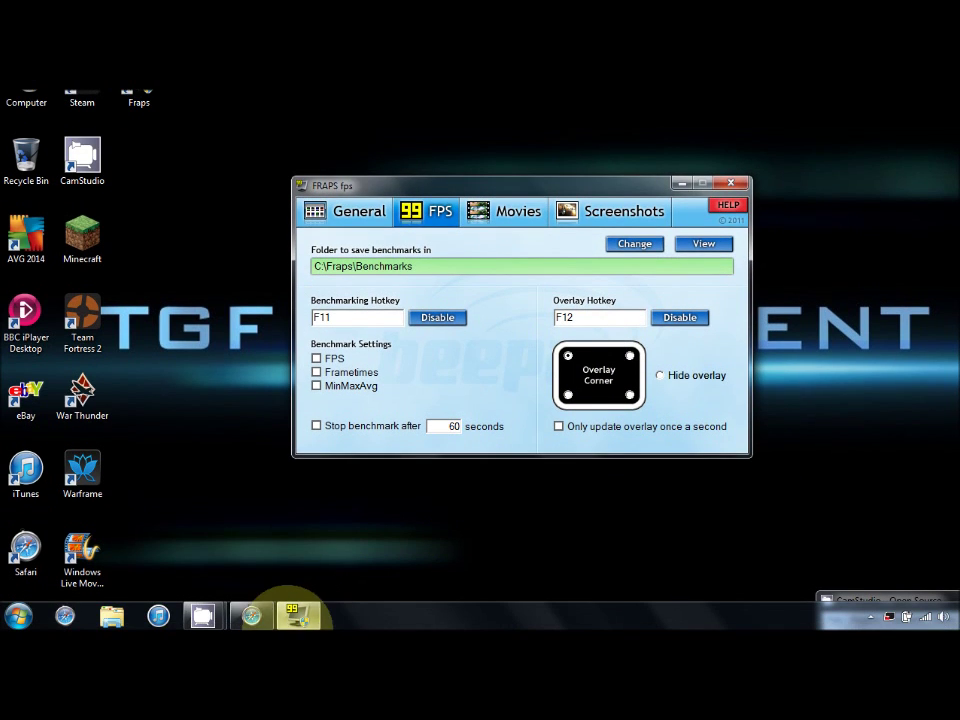
left_click(298, 616)
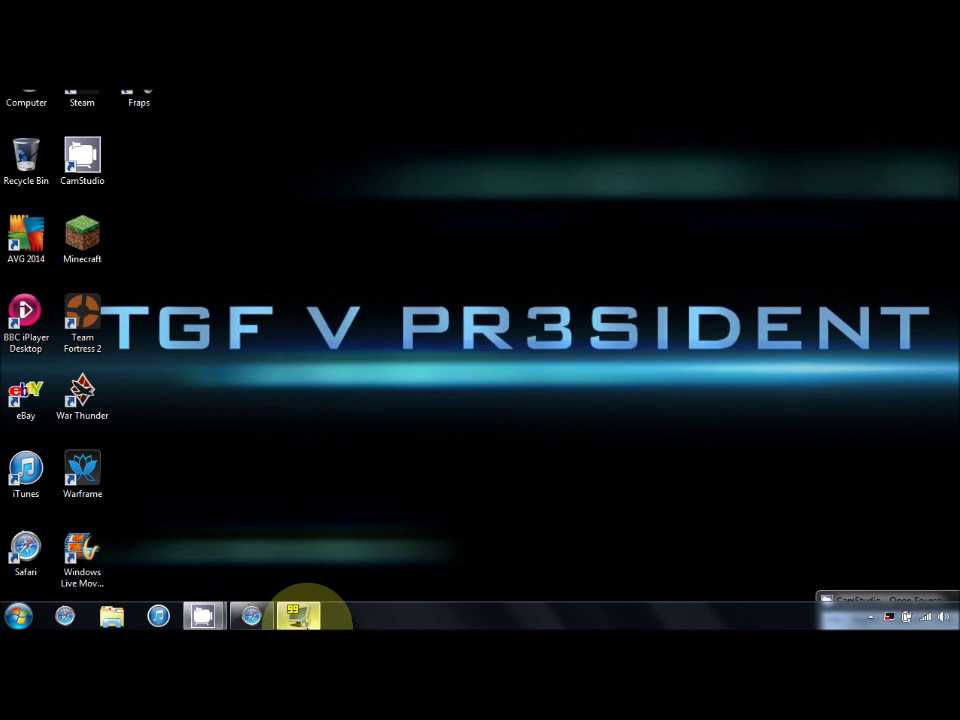
left_click(296, 616)
left_click(253, 617)
left_click(253, 617)
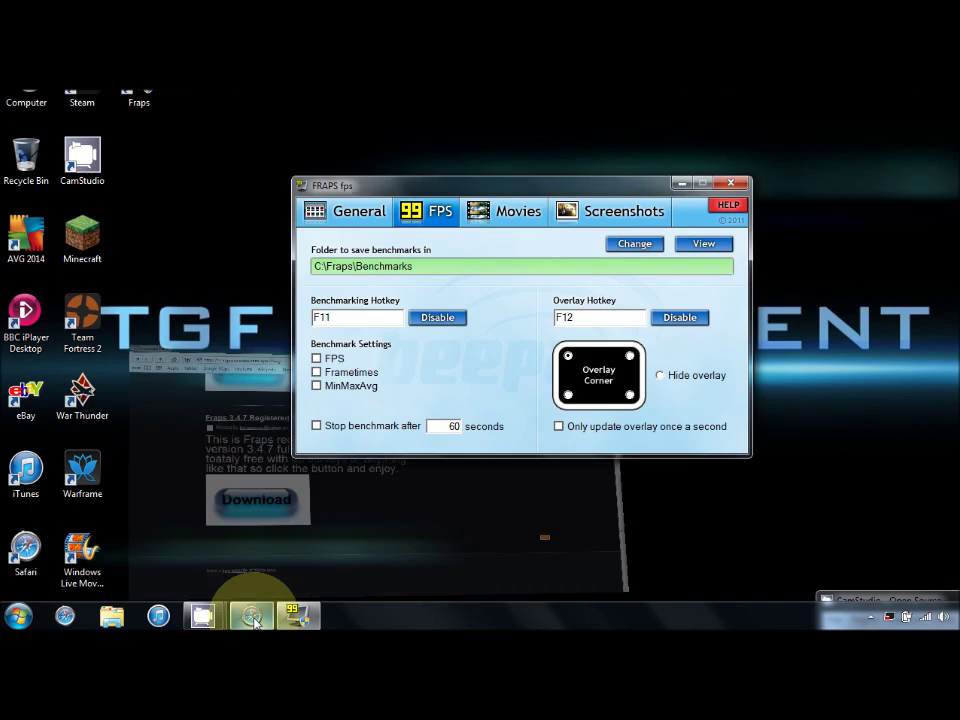
left_click(253, 617)
left_click(253, 617)
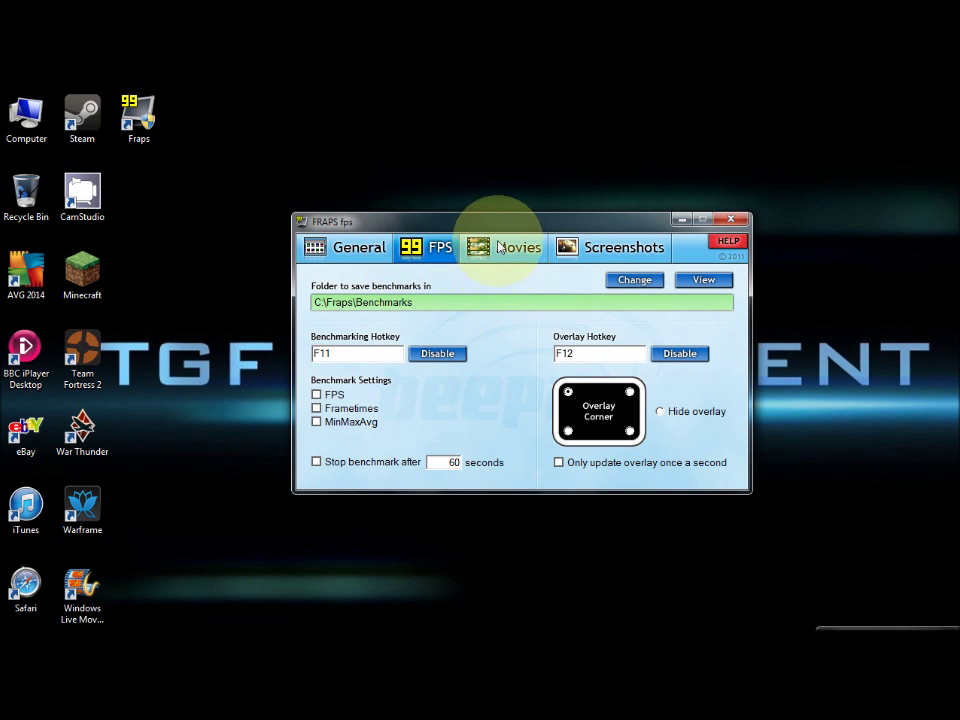
left_click(660, 413)
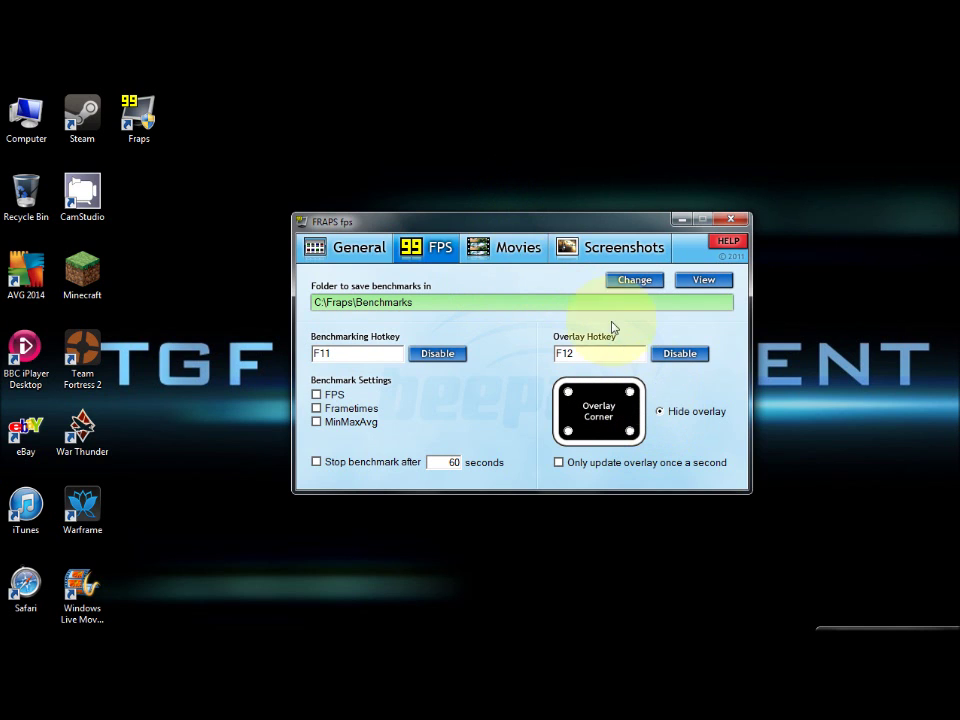
- Show the Movies tab: fraps vids save folder, NUM PLUS hotkey, 30 fps full-size capture
left_click(505, 258)
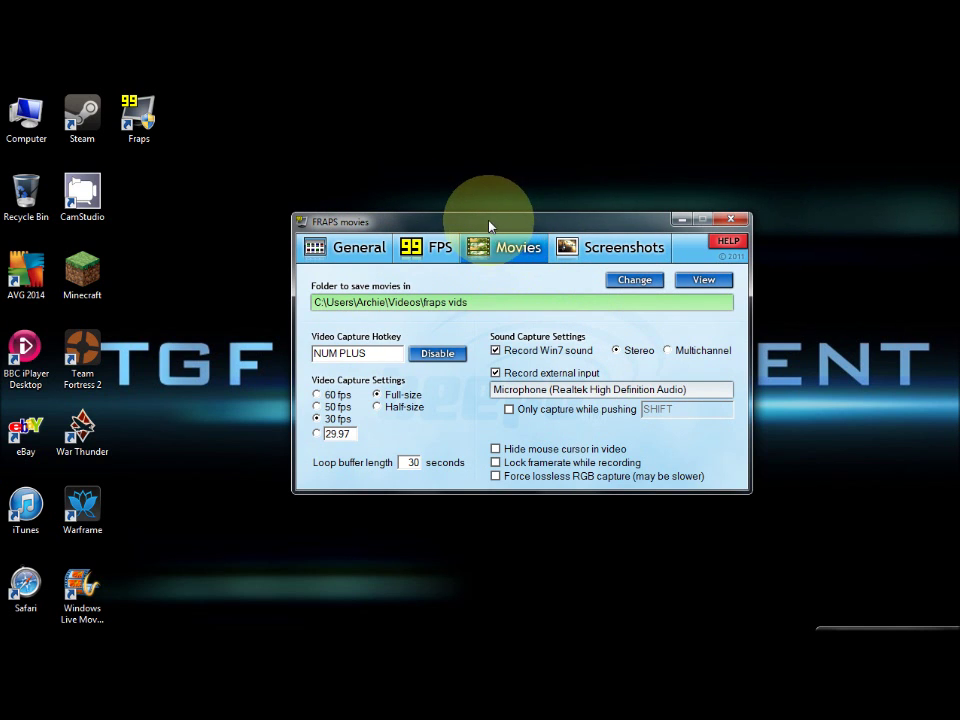
mouse_move(488, 222)
left_mouse_down()
mouse_move(578, 171)
mouse_move(497, 124)
mouse_move(432, 266)
mouse_move(483, 208)
left_mouse_up()
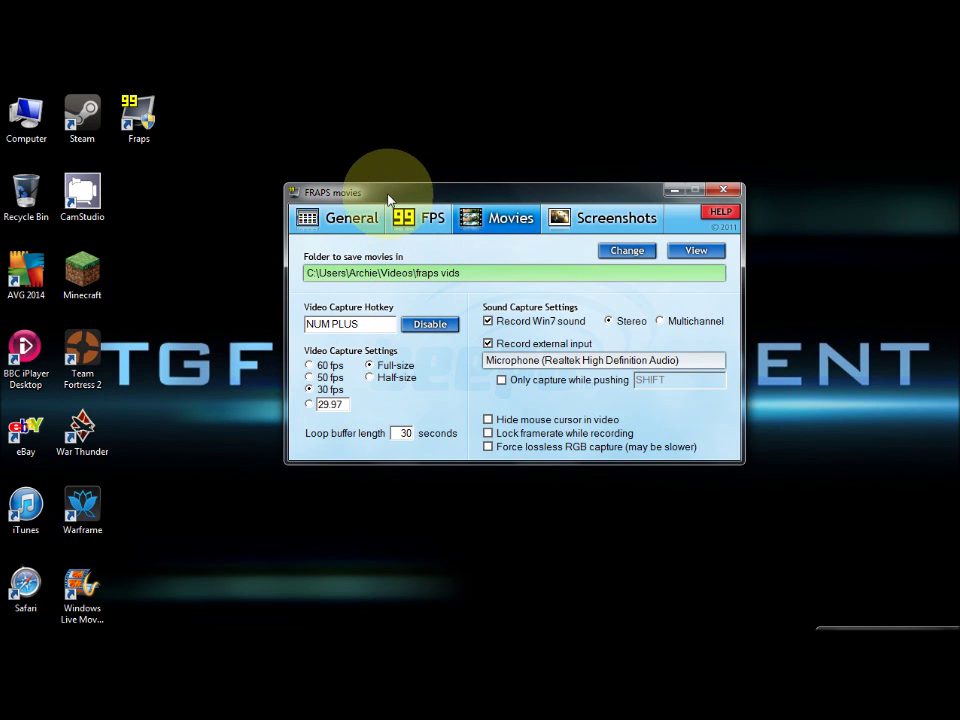
left_click_drag(390, 200, 425, 195)
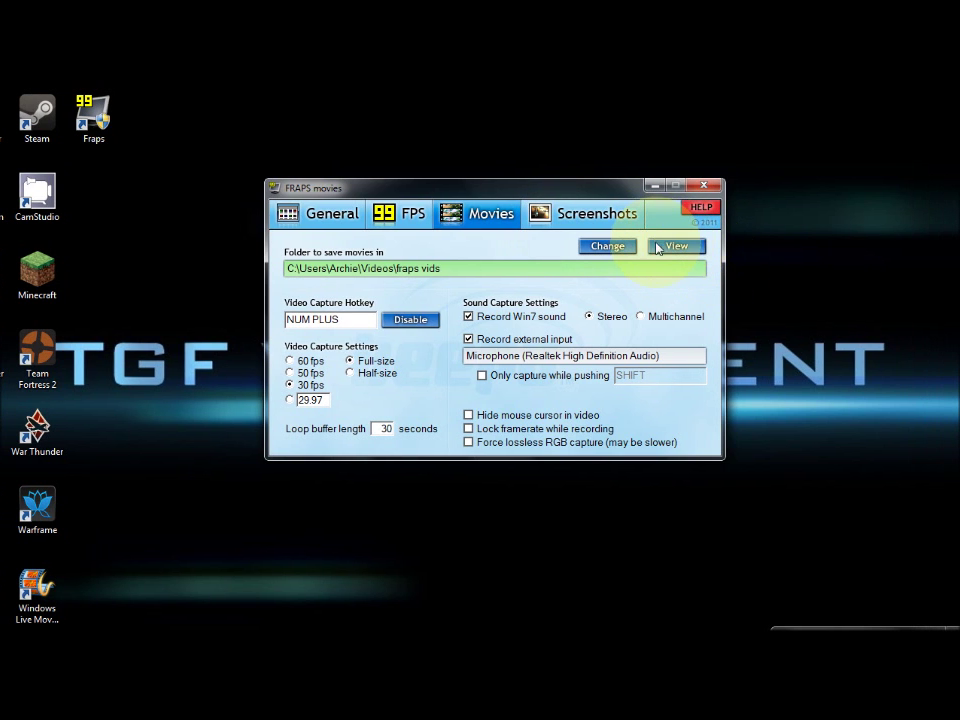
left_click(667, 246)
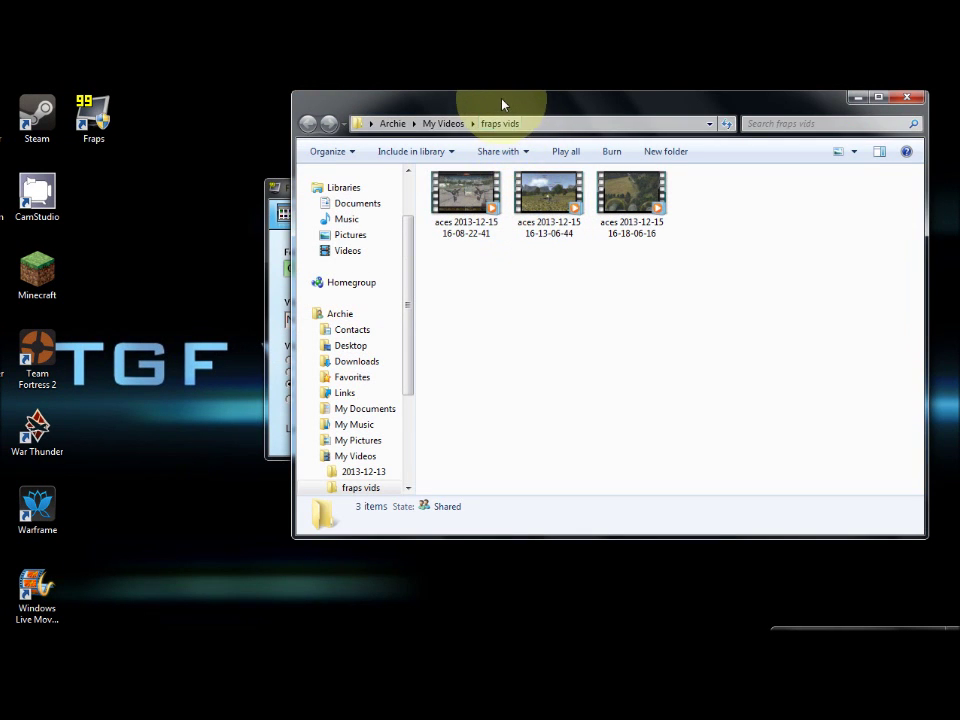
left_click_drag(498, 109, 409, 180)
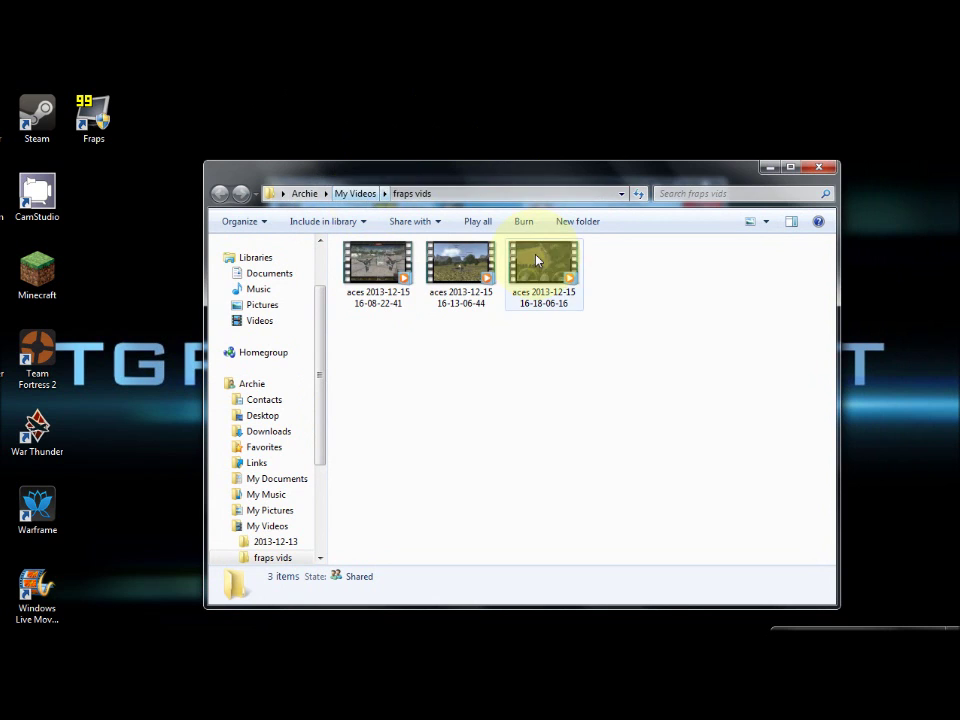
left_click_drag(540, 320, 340, 240)
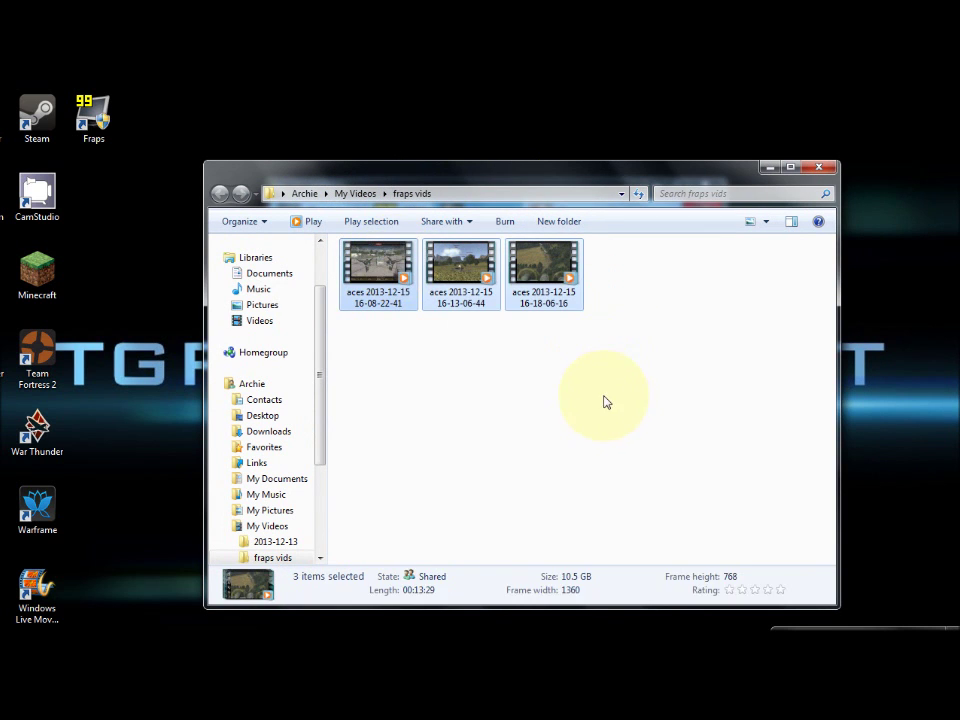
left_click(579, 321)
left_click_drag(579, 321, 325, 254)
left_click(579, 353)
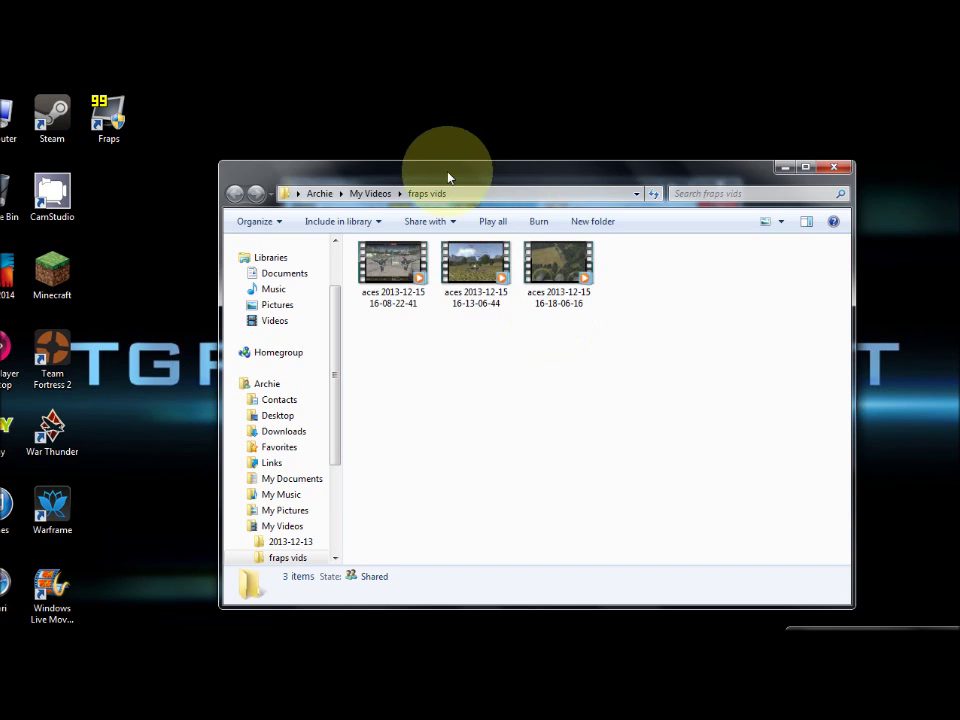
mouse_move(450, 178)
left_mouse_down()
mouse_move(516, 358)
mouse_move(438, 198)
mouse_move(478, 244)
mouse_move(464, 176)
left_mouse_up()
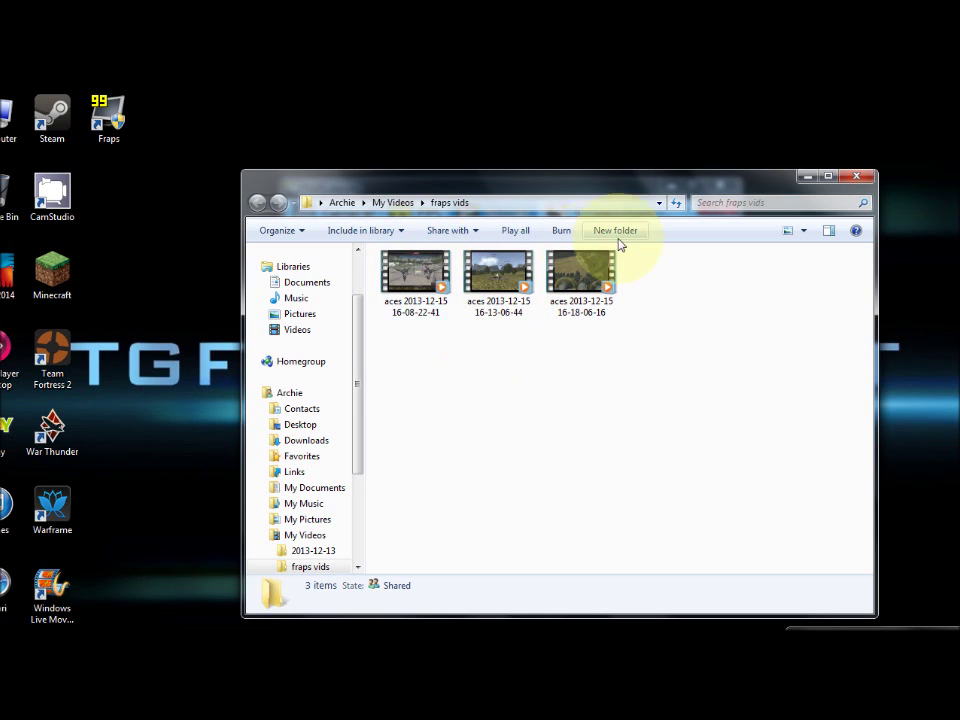
left_click_drag(523, 189, 547, 115)
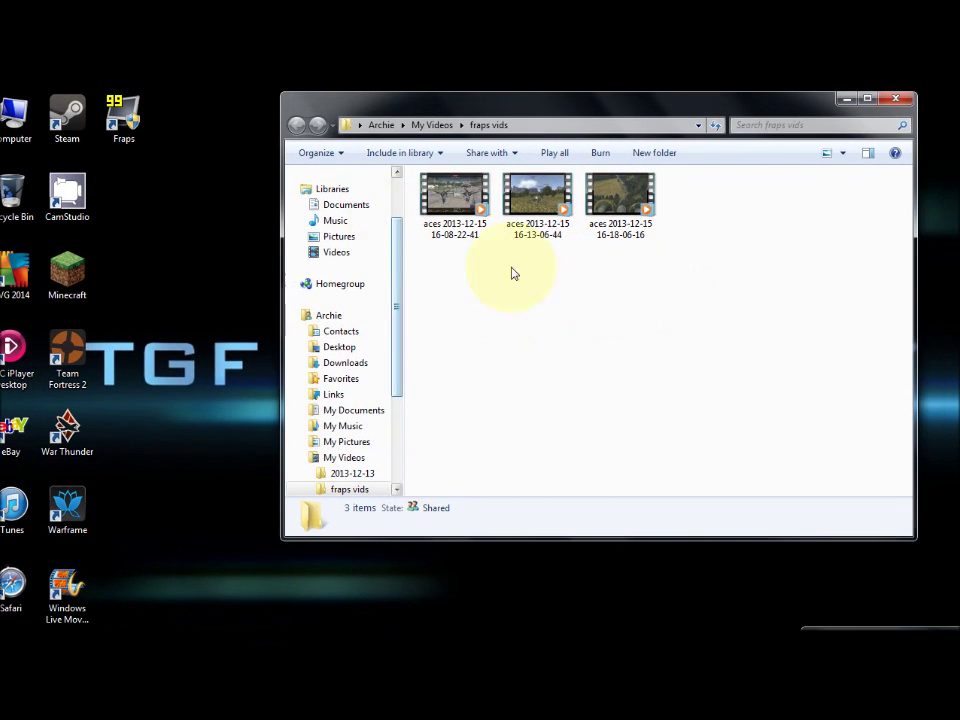
left_click_drag(785, 283, 717, 258)
left_click_drag(652, 258, 493, 373)
left_click(578, 387)
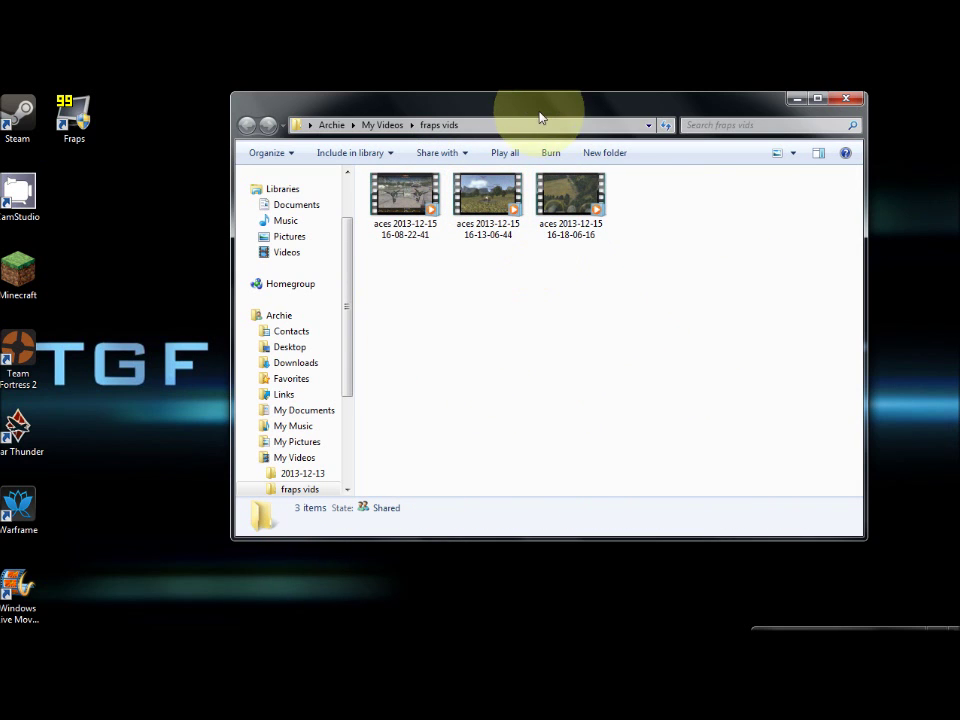
mouse_move(540, 118)
left_mouse_down()
mouse_move(572, 412)
mouse_move(563, 135)
mouse_move(490, 212)
left_mouse_up()
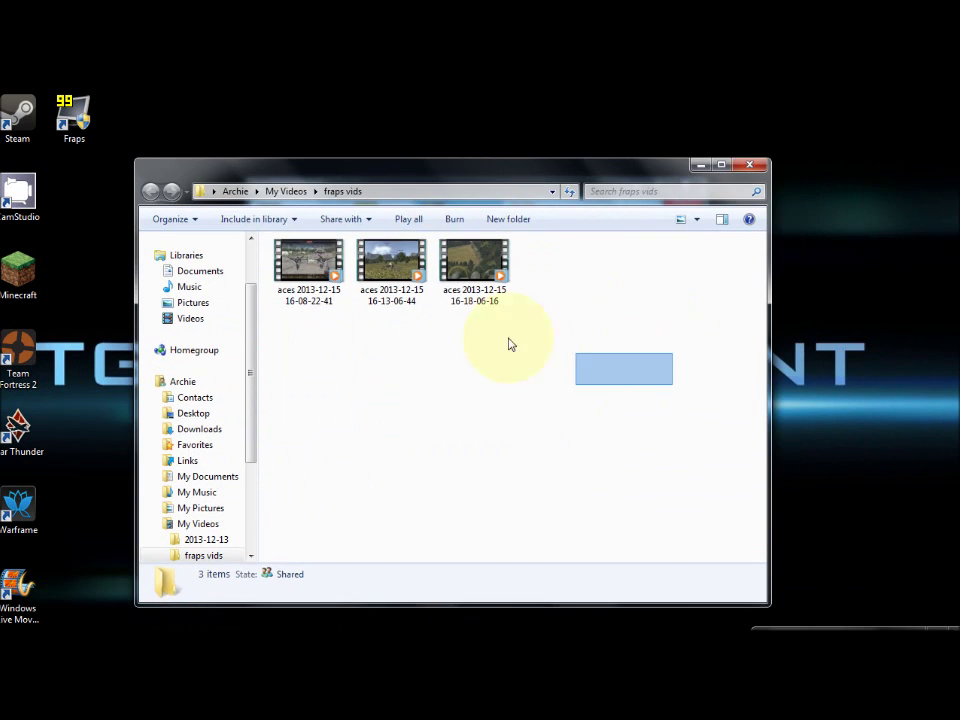
left_click_drag(510, 344, 270, 240)
left_click(585, 409)
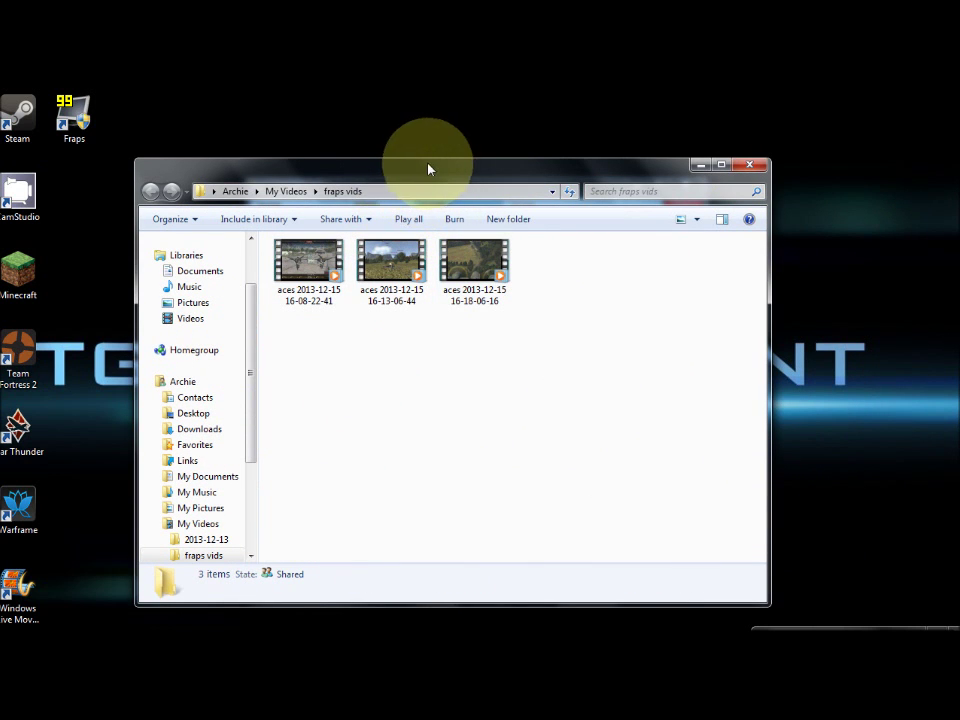
left_click(738, 168)
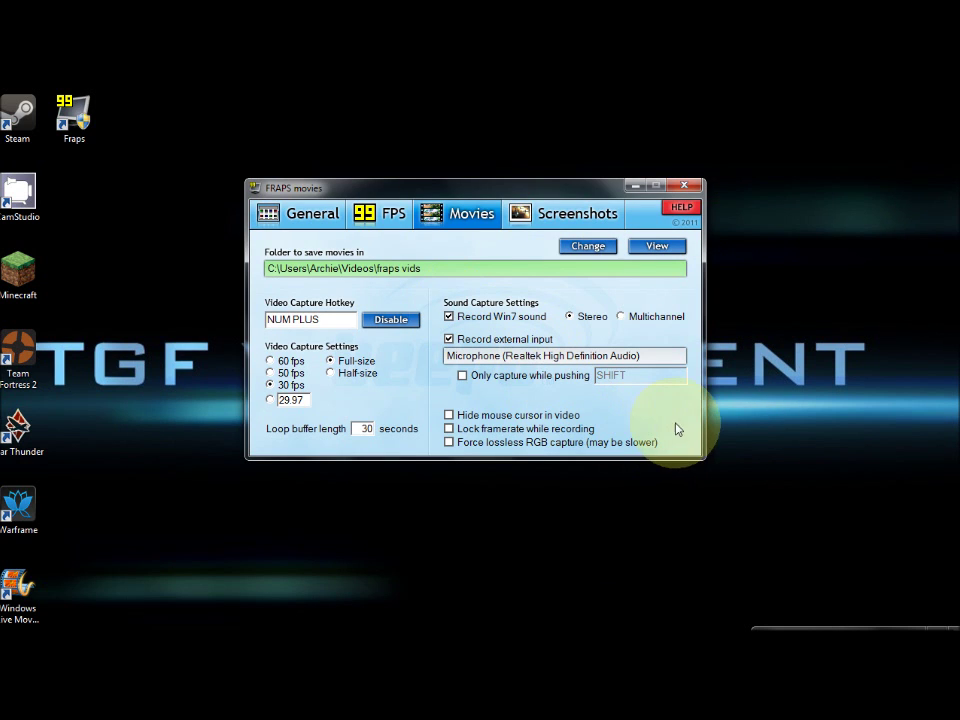
- Open the movie folder's Change dialog and cancel it, keeping fraps vids as the save folder
left_click(597, 247)
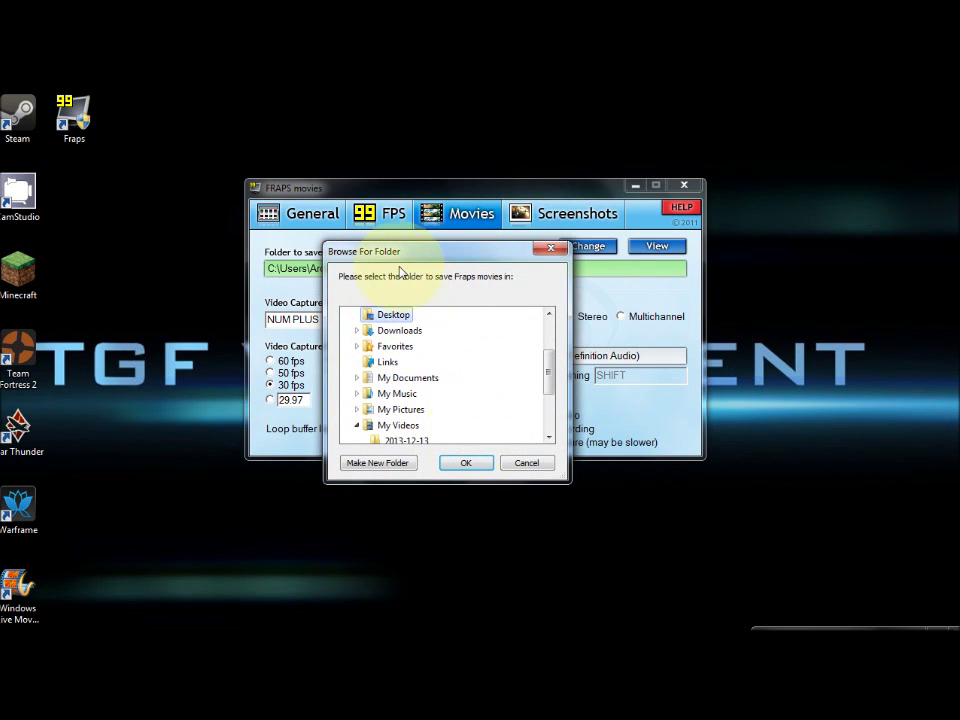
left_click(539, 455)
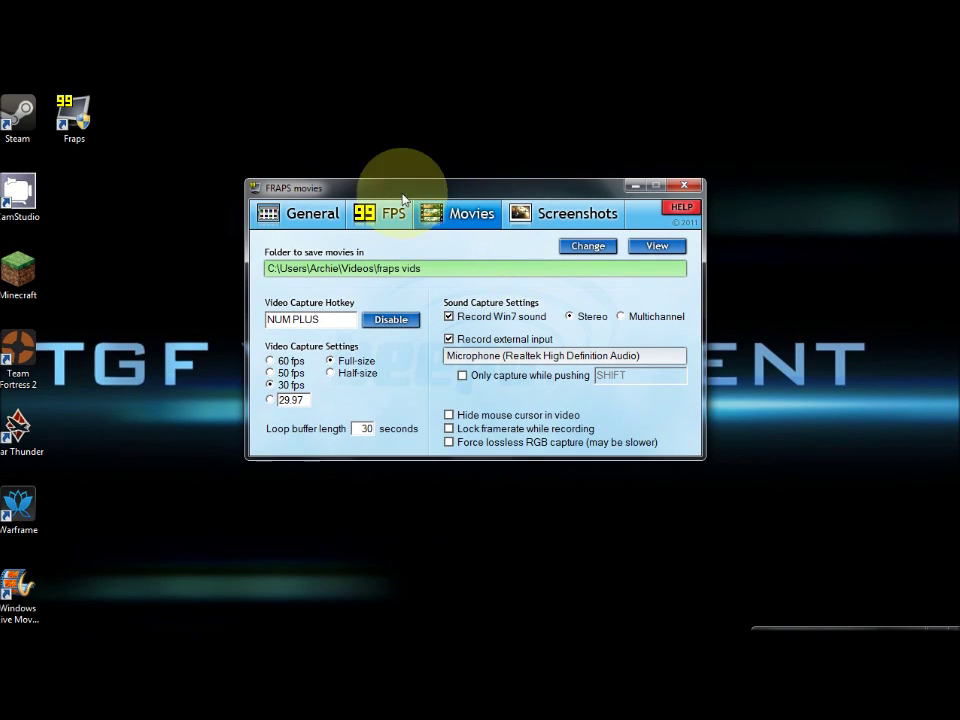
left_click_drag(409, 172, 527, 191)
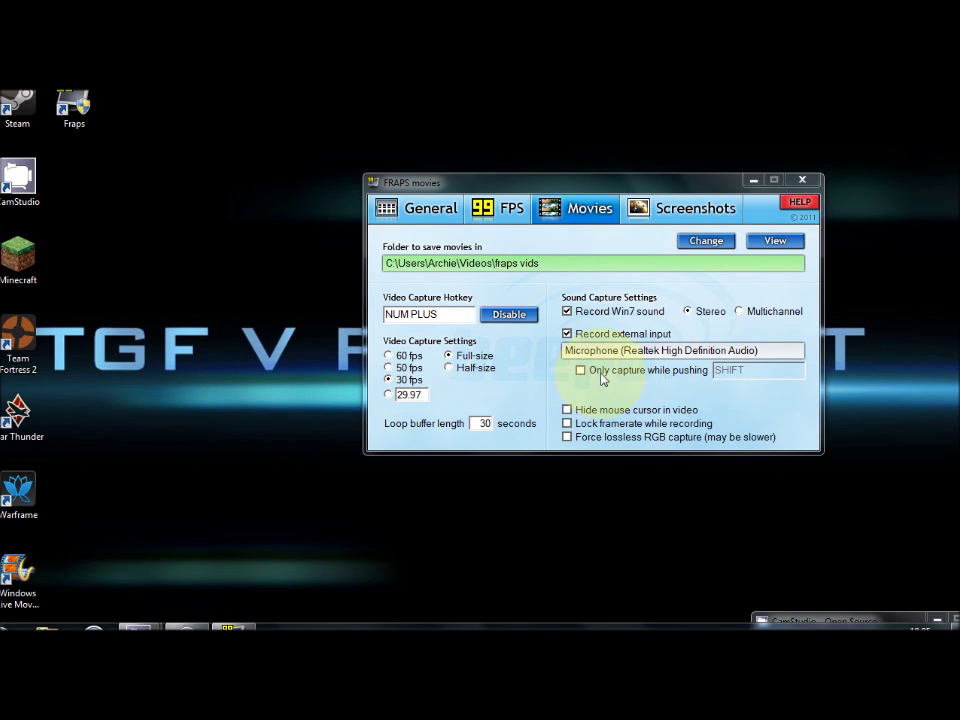
left_click(603, 371)
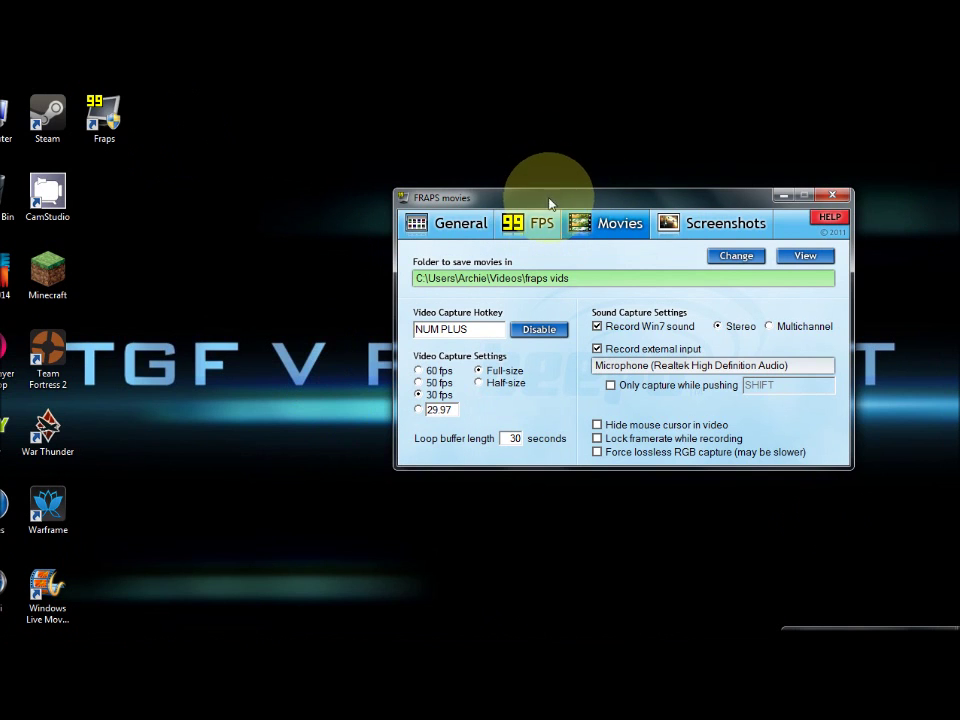
left_click_drag(549, 204, 326, 209)
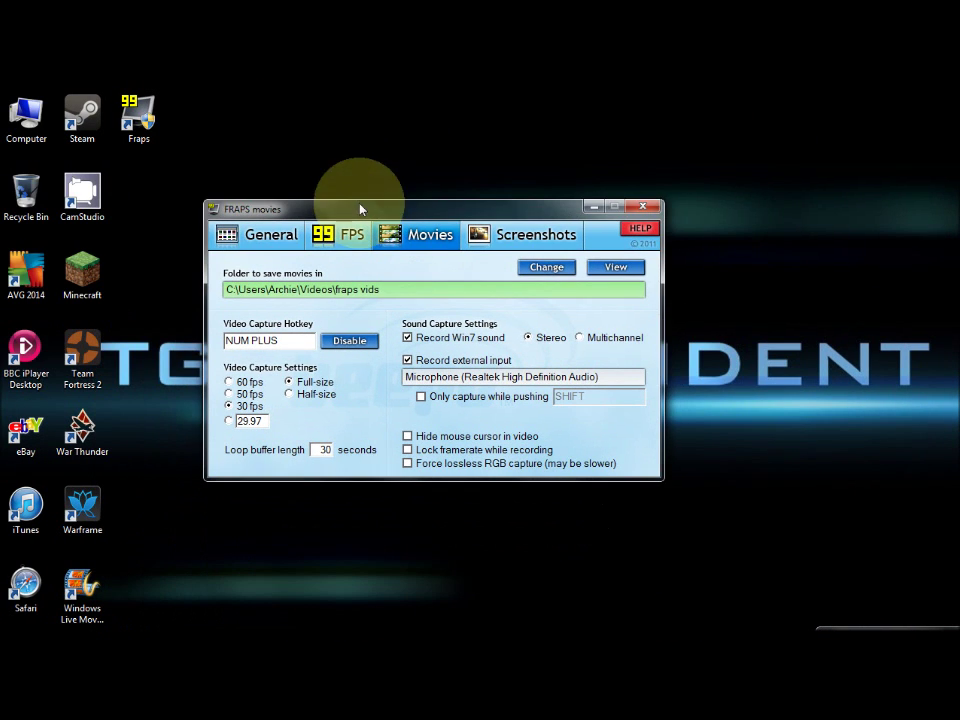
- Start Minecraft 1.7.4 from the desktop launcher and move its window lower once the title menu appears
double_click(89, 281)
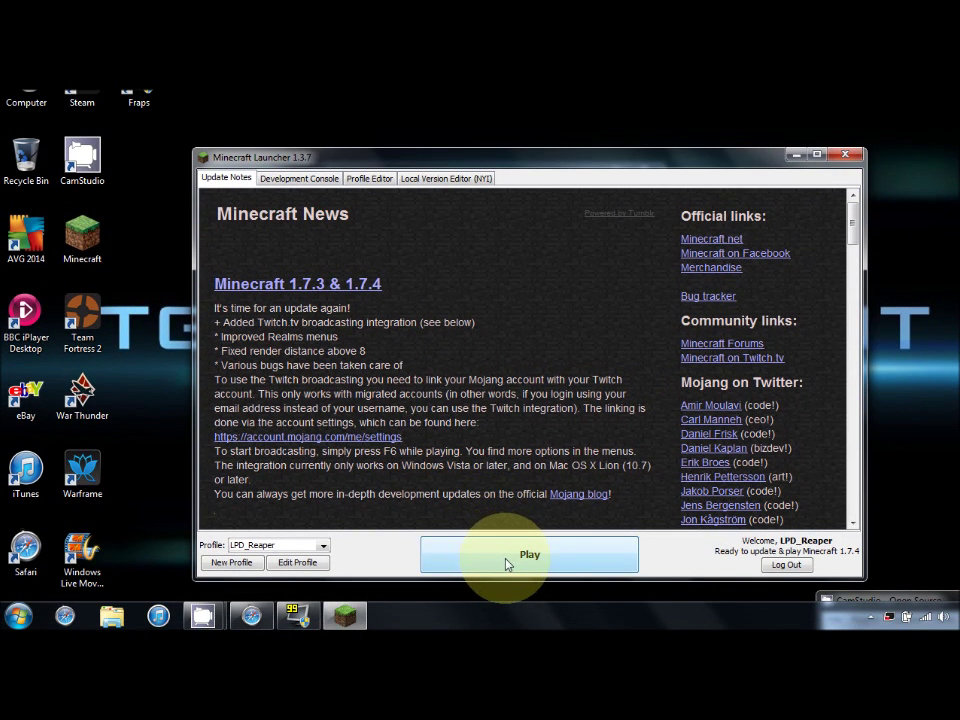
left_click(529, 590)
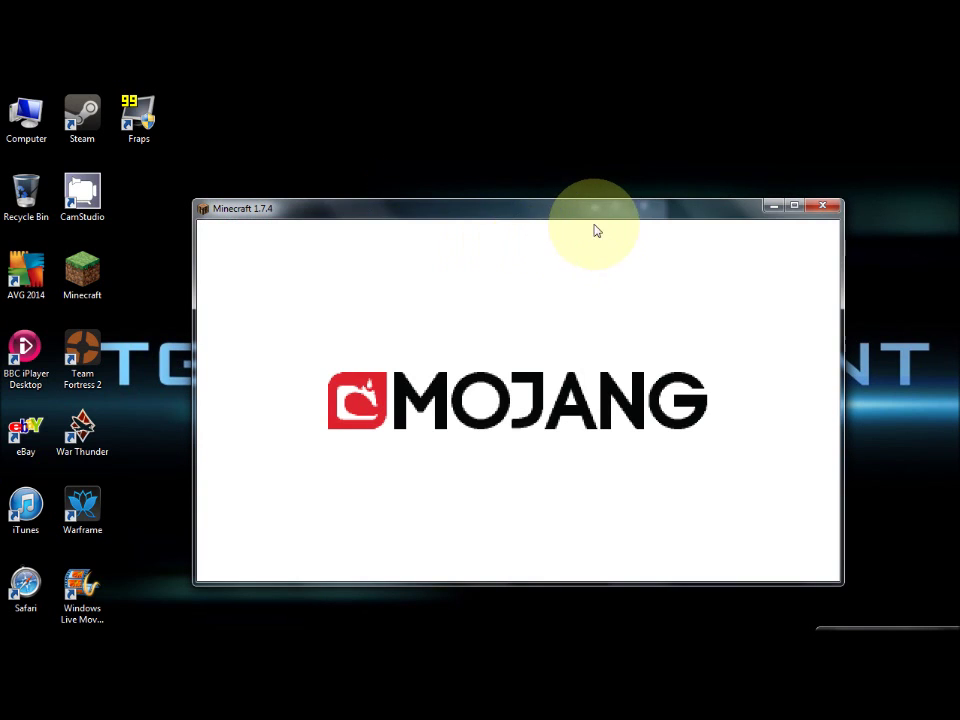
left_click_drag(576, 224, 576, 377)
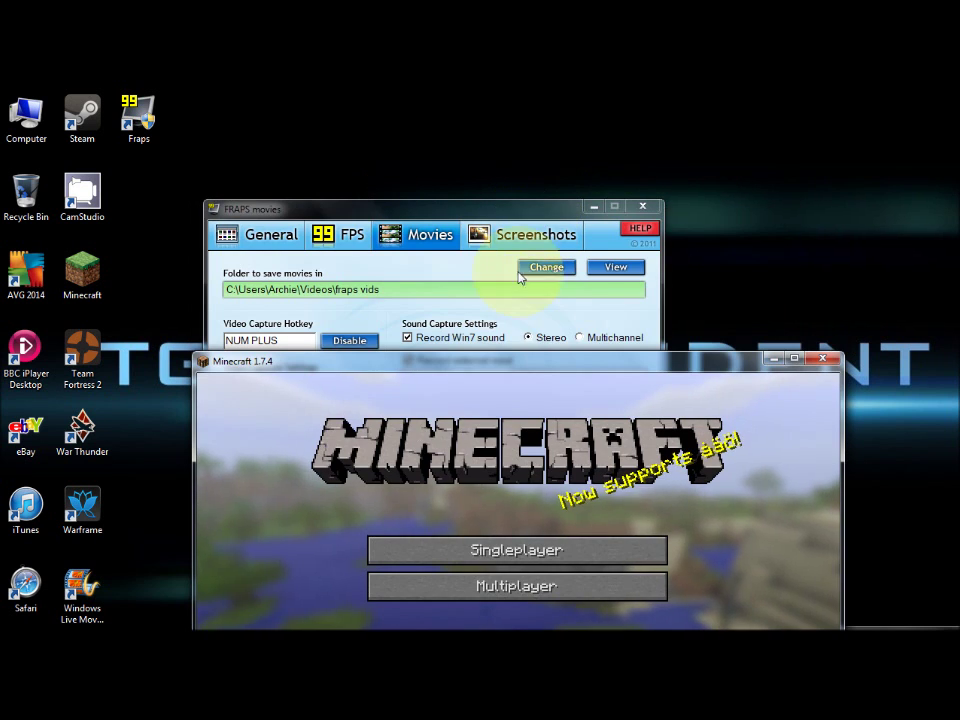
- Bring up Fraps's FPS settings, then maximize Minecraft to check the yellow frame-rate counter
left_click_drag(501, 366, 490, 410)
left_click(412, 207)
left_click(340, 234)
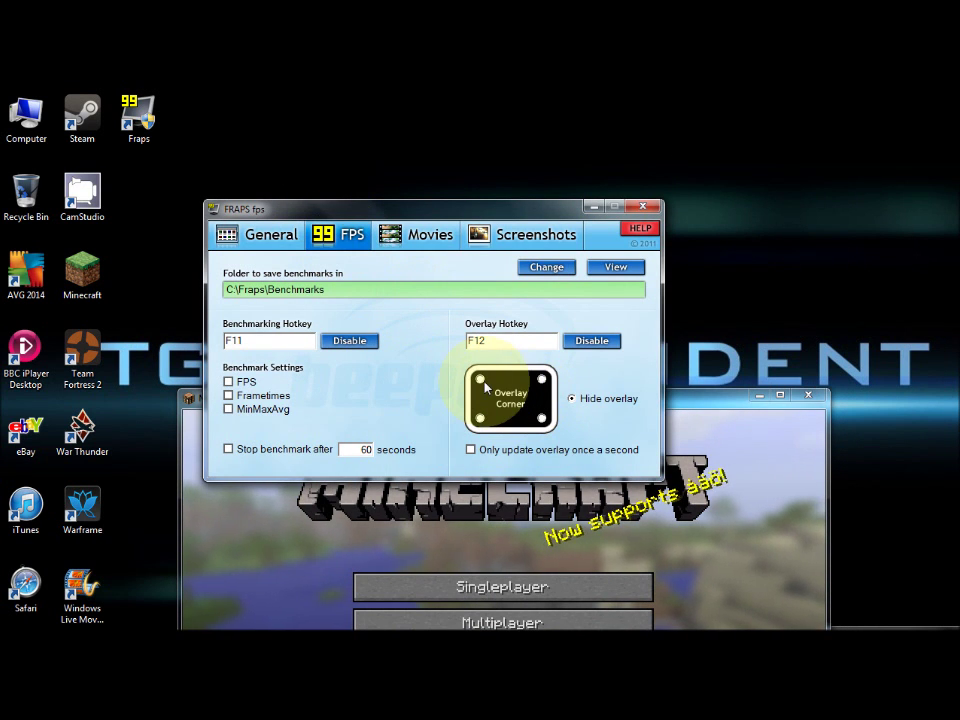
left_click_drag(692, 399, 662, 214)
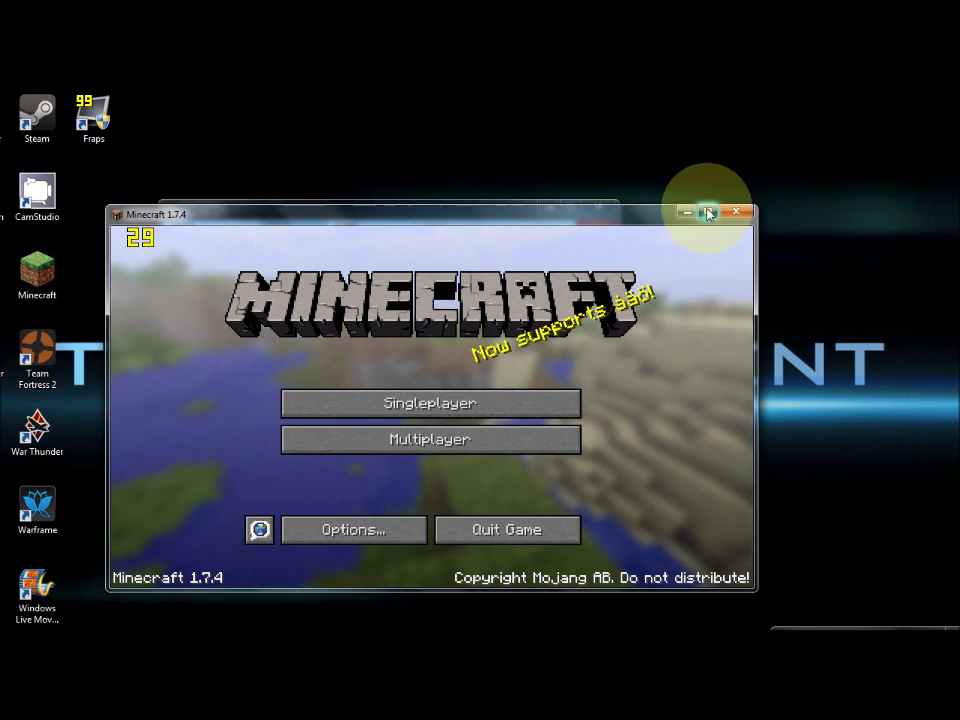
left_click(722, 211)
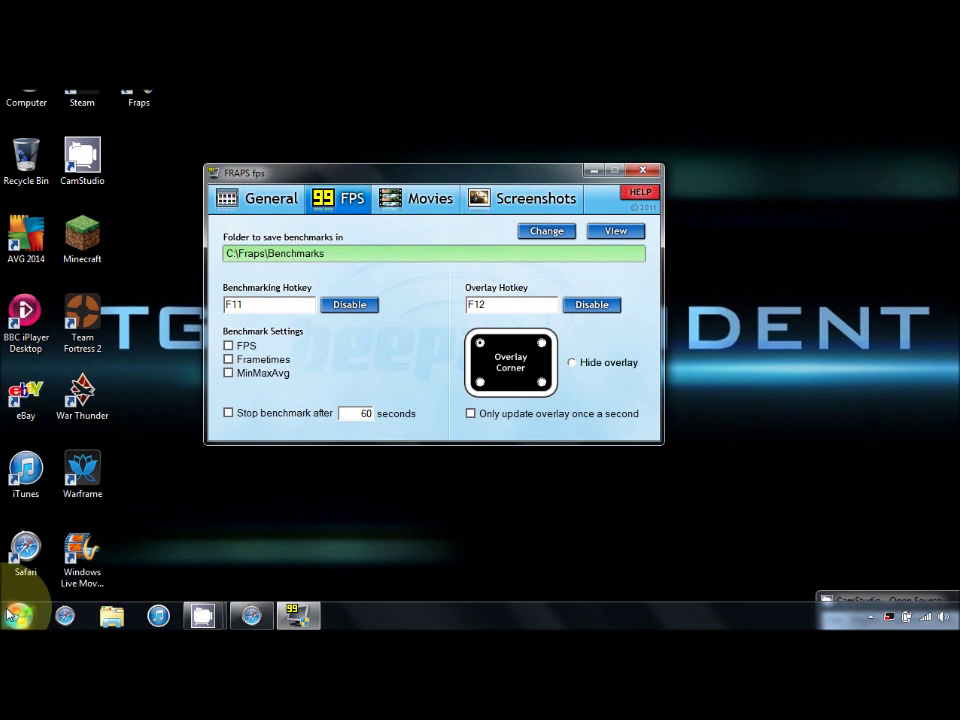
- Open the fraps vids folder under Videos and play the 10-second javaw test clip
left_click(17, 615)
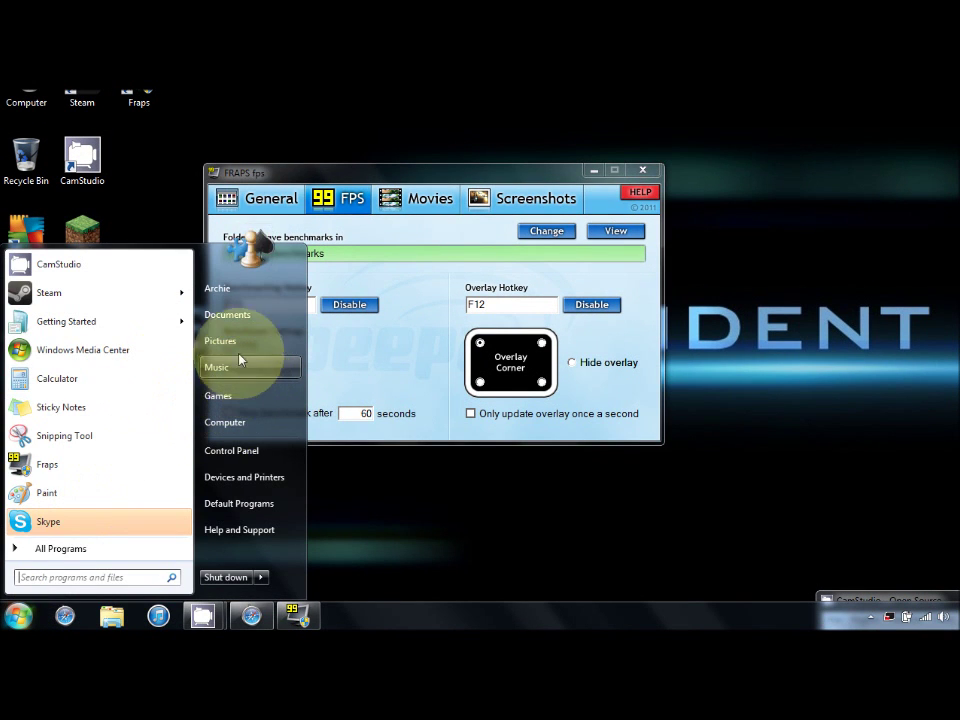
left_click(227, 314)
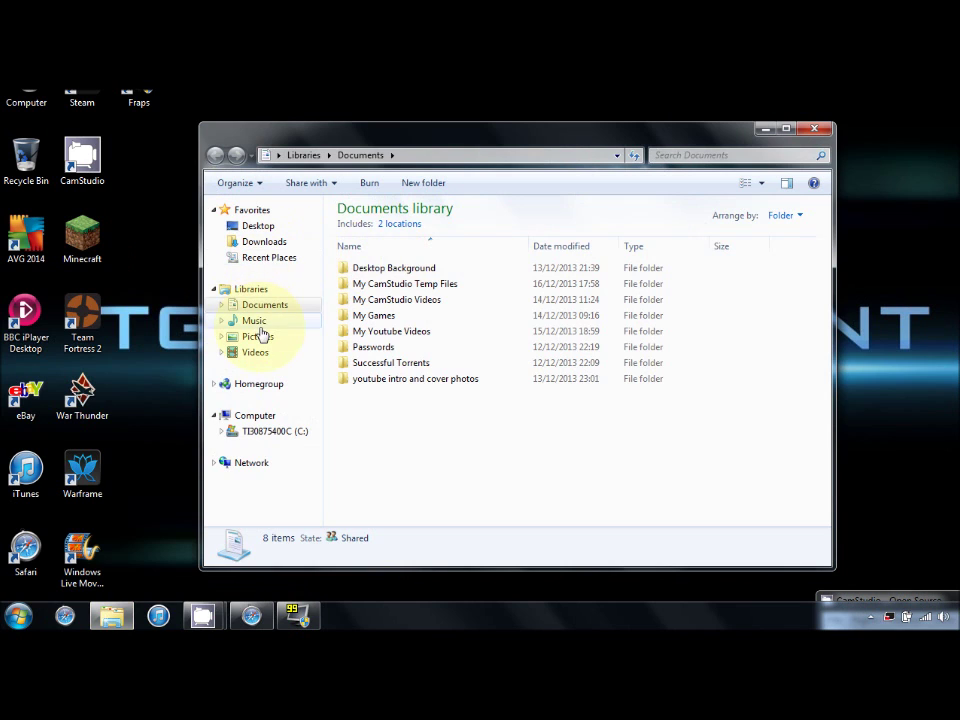
left_click(258, 351)
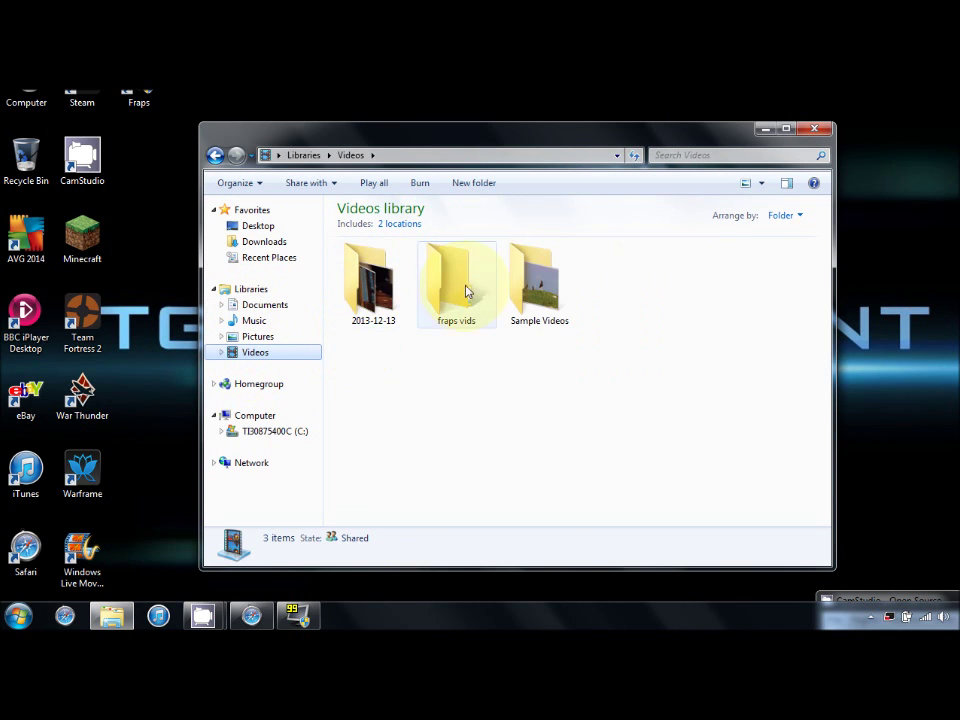
double_click(465, 262)
double_click(619, 291)
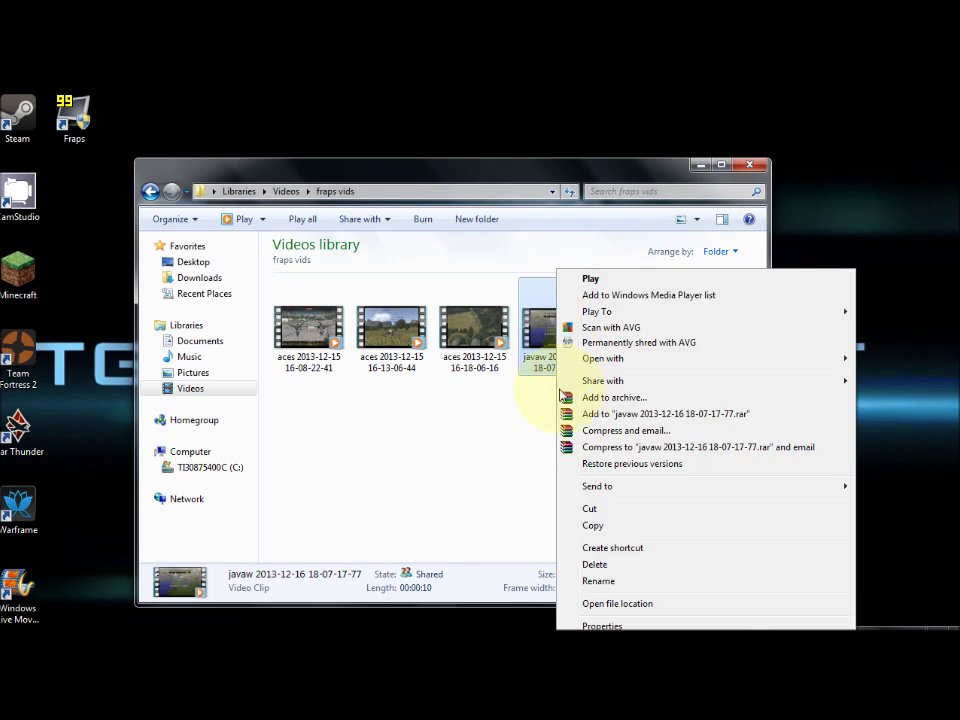
- Delete the javaw clip to the Recycle Bin and close the fraps vids window
left_click(597, 528)
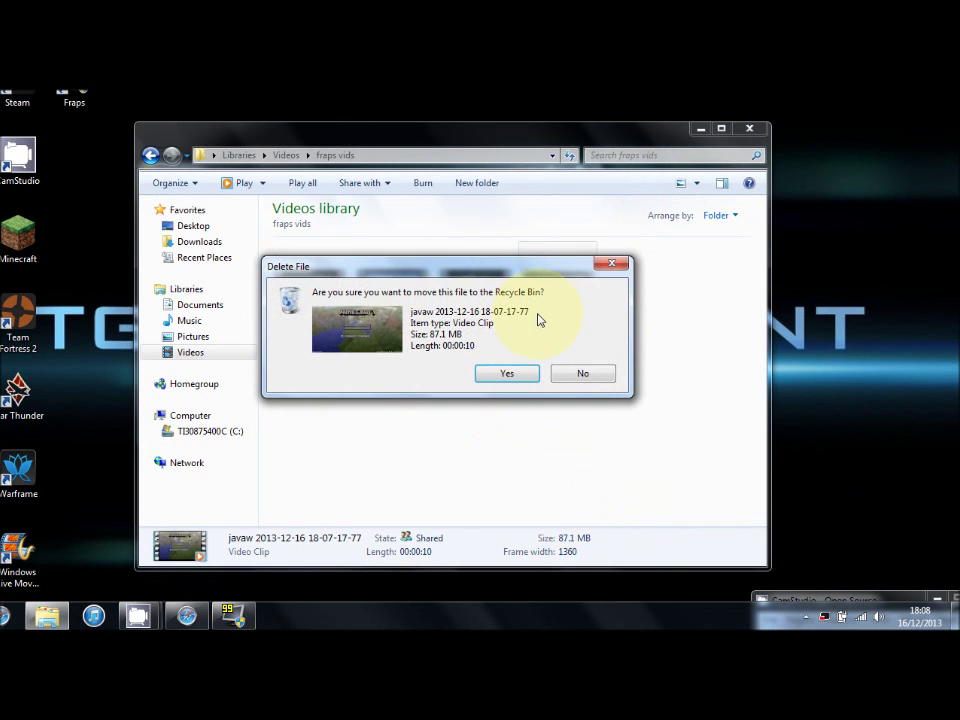
left_click(509, 379)
left_click(749, 128)
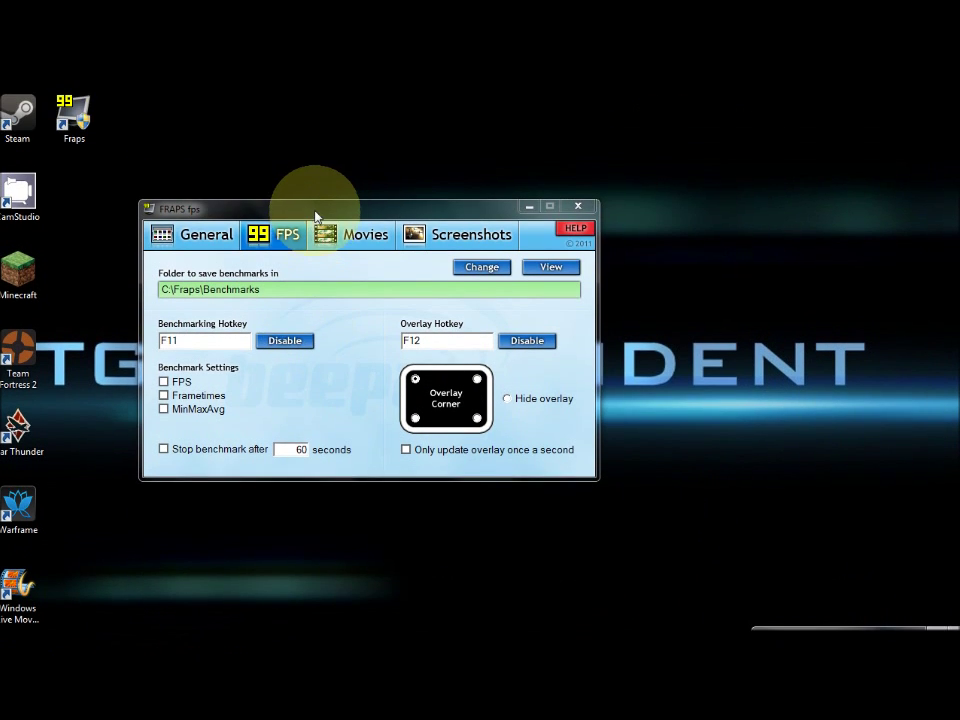
left_click_drag(317, 182, 282, 120)
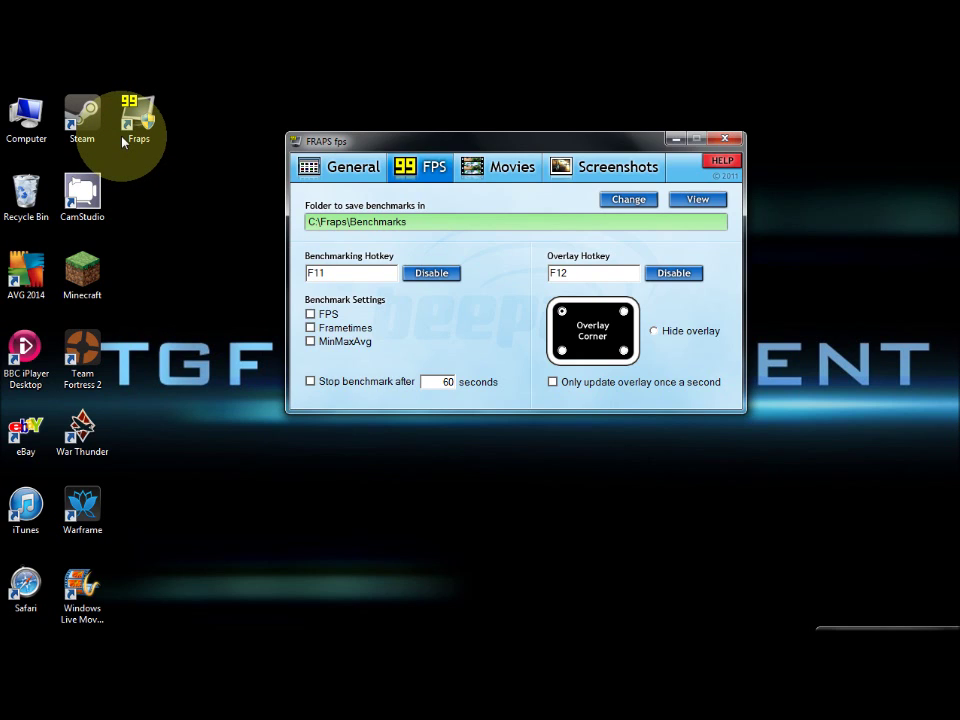
left_click(127, 137)
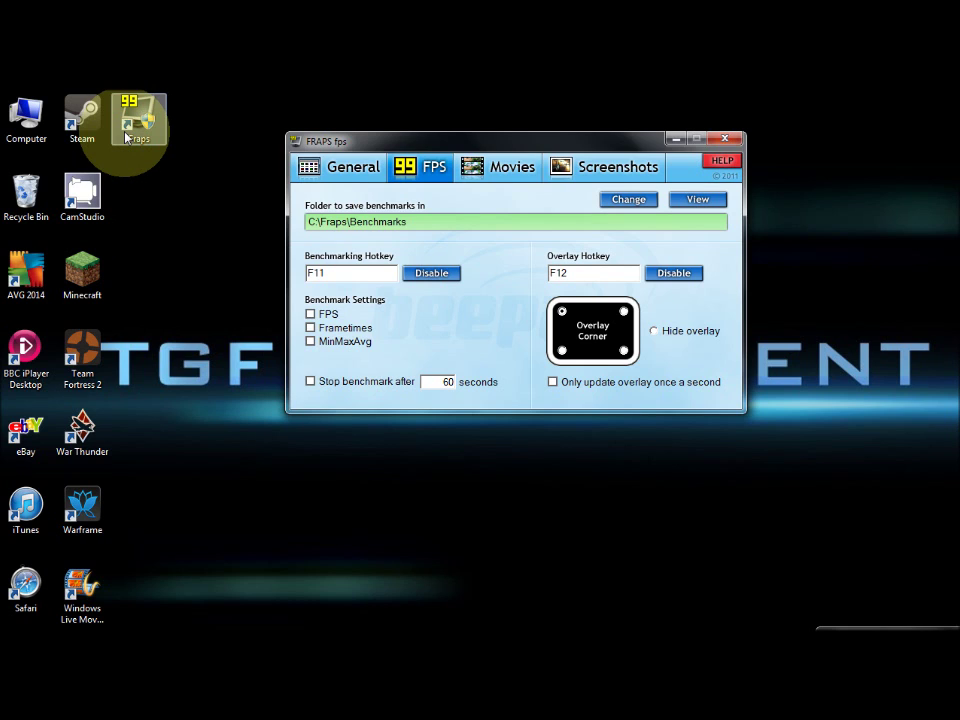